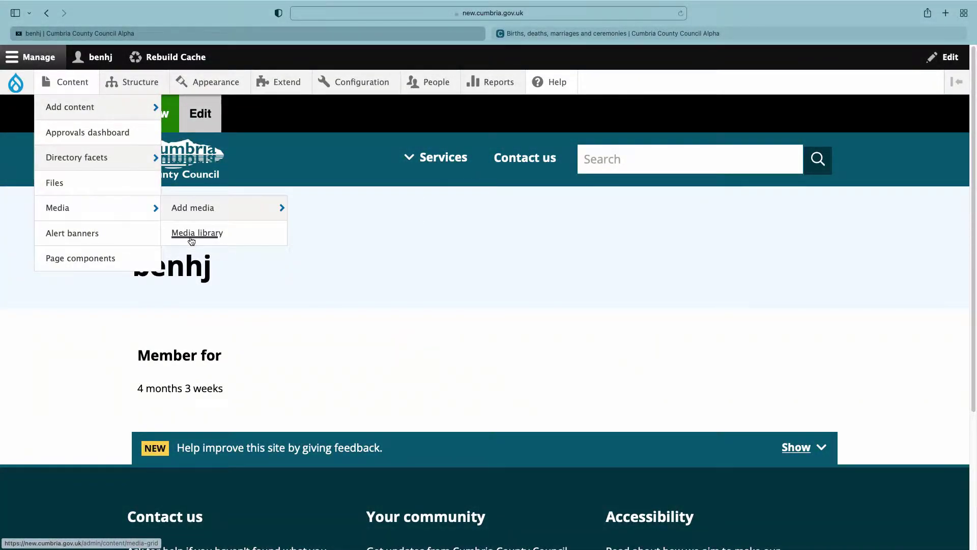
- Open the Content overview that lists pages such as Test and Tell Us Once
mouse_move(197, 207)
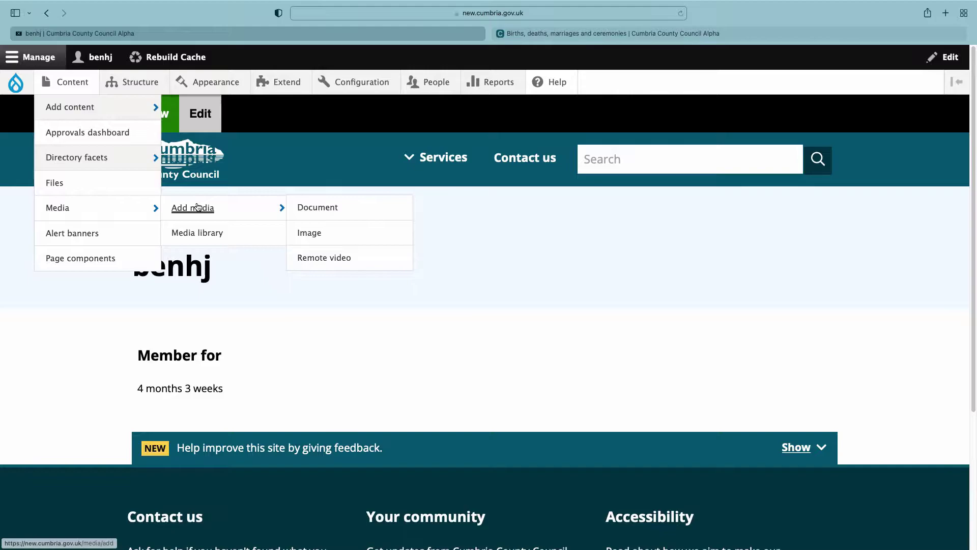
left_click(74, 86)
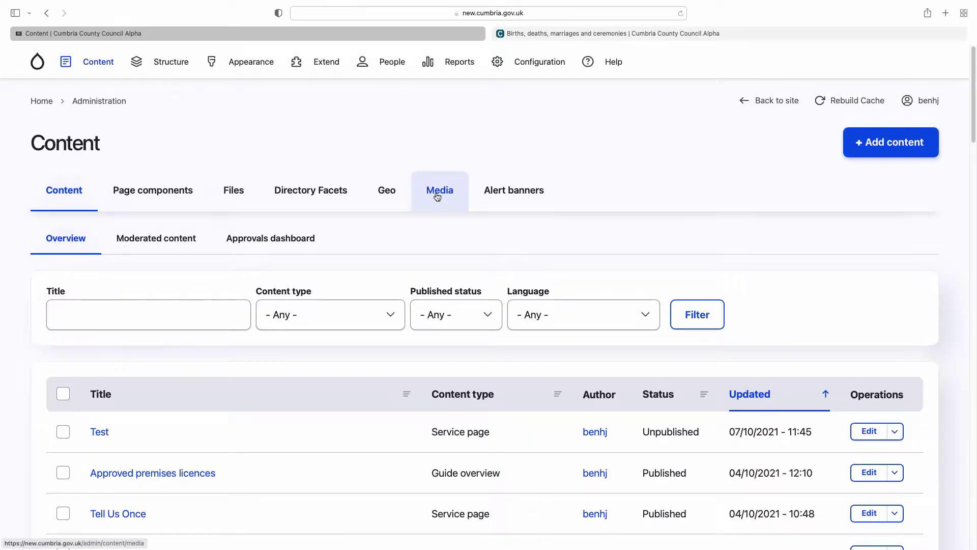
- Open the Media library and reveal the extra actions for Information_Request_Form.DOCX
left_click(438, 196)
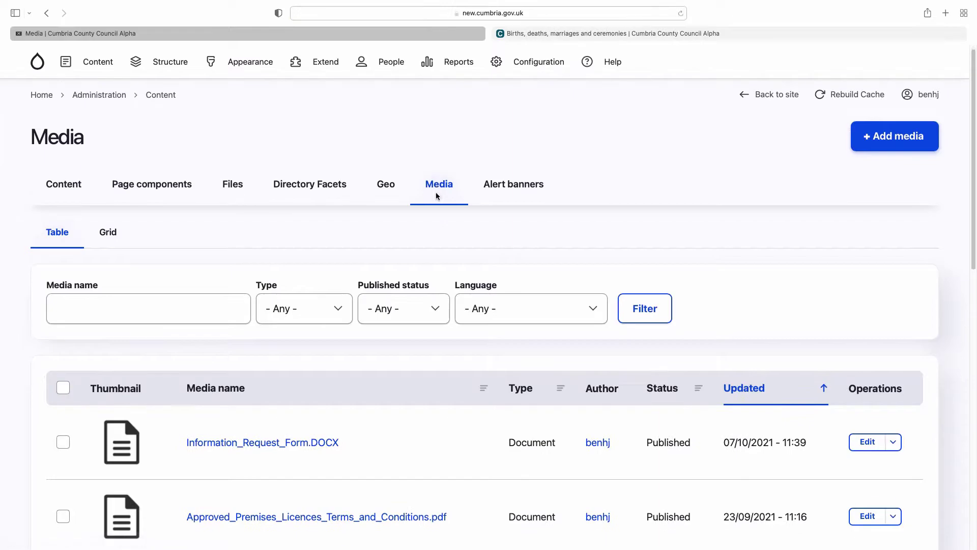
scroll(436, 196, "down", 2)
scroll(436, 197, "down", 2)
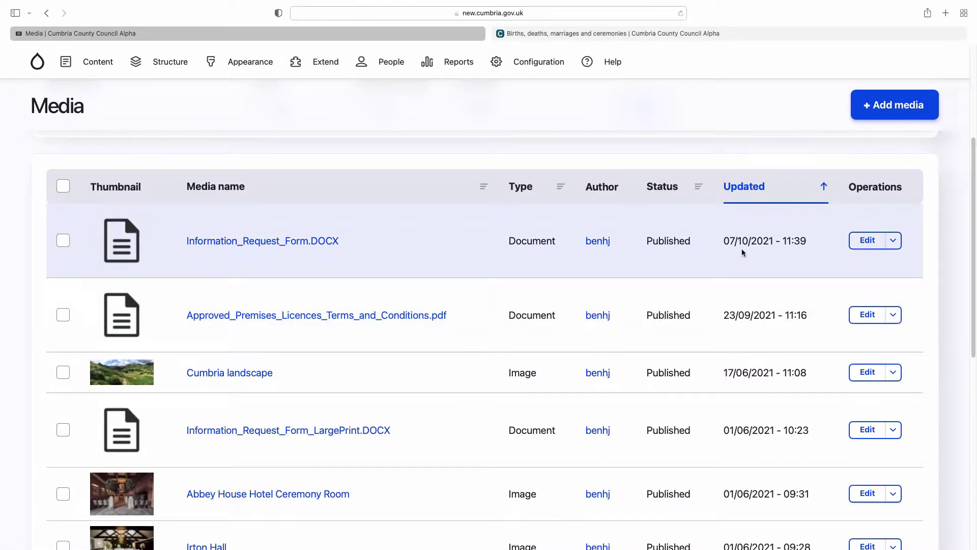
left_click(894, 242)
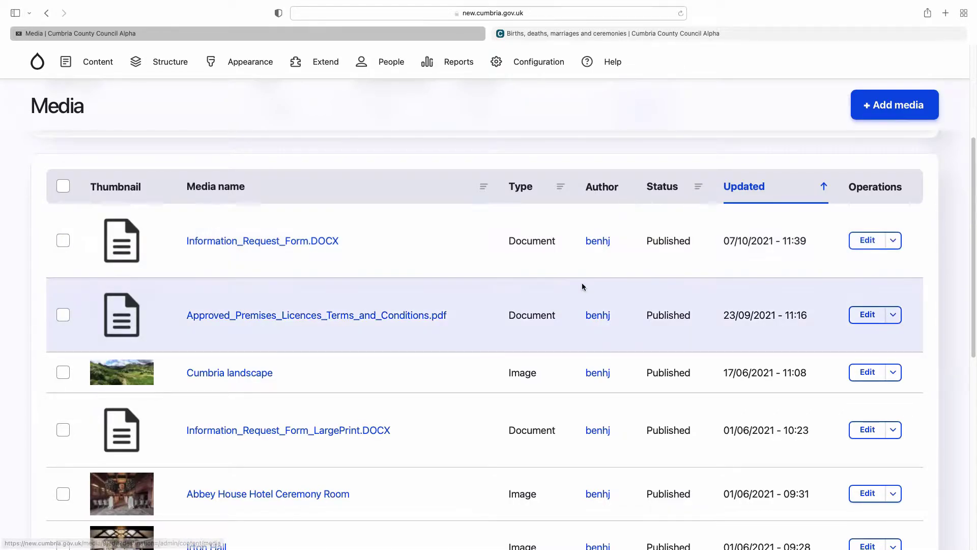
scroll(298, 283, "down", 15)
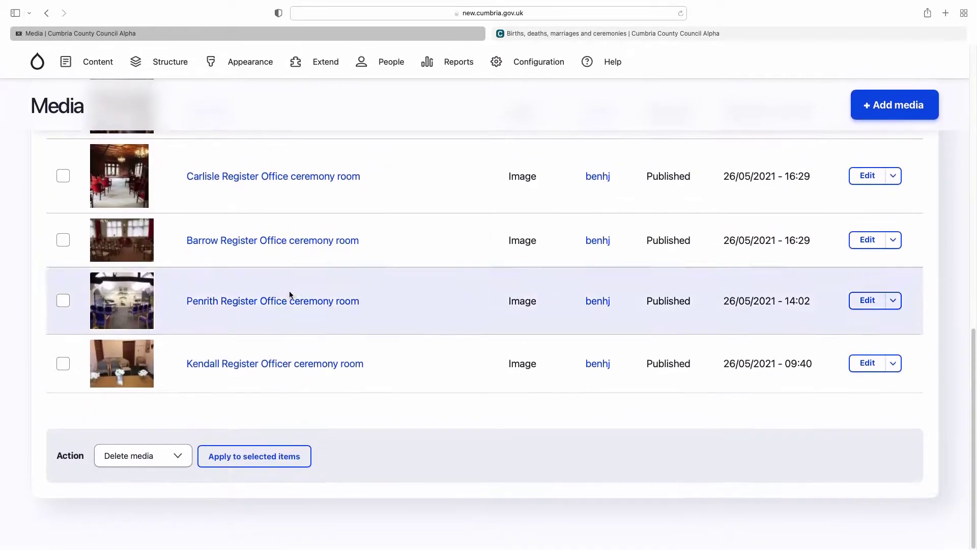
- Tick the Barrow, Penrith and Kendall ceremony room items, check bulk actions, then untick all
left_click(63, 242)
left_click(63, 300)
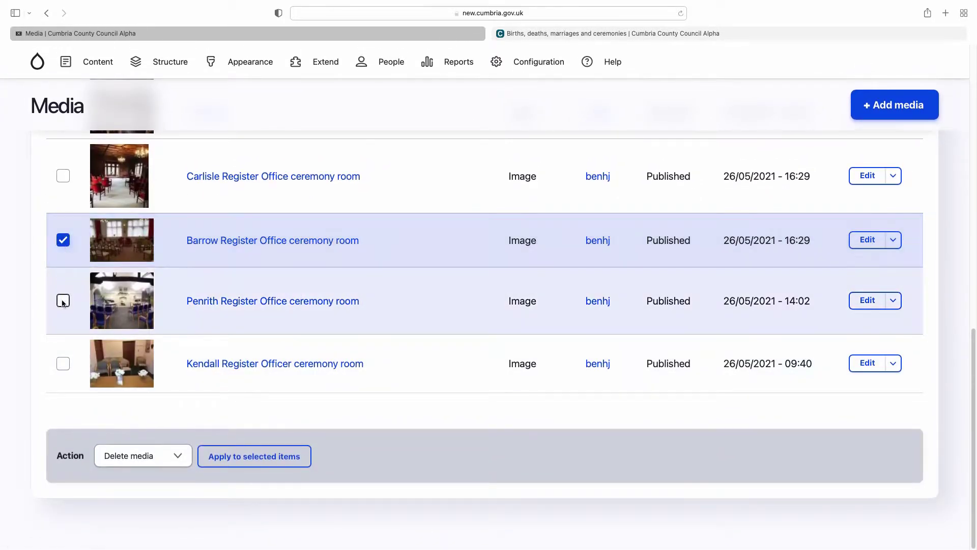
left_click(63, 363)
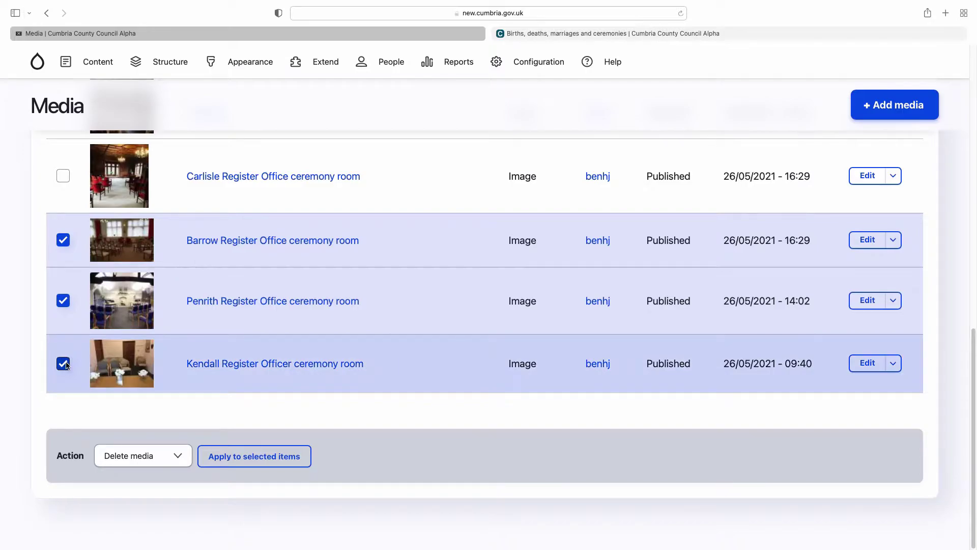
left_click(182, 465)
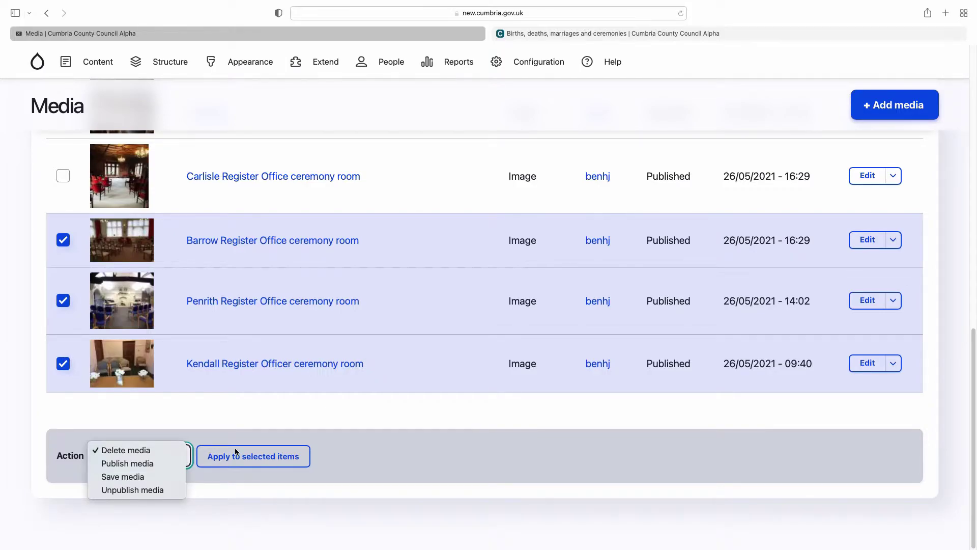
left_click(62, 365)
left_click(62, 365)
left_click(63, 300)
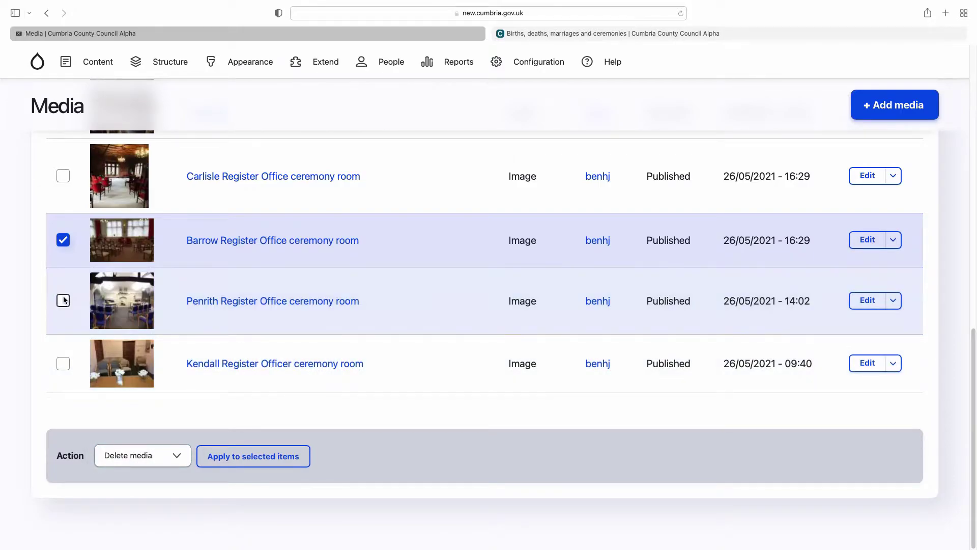
left_click(63, 239)
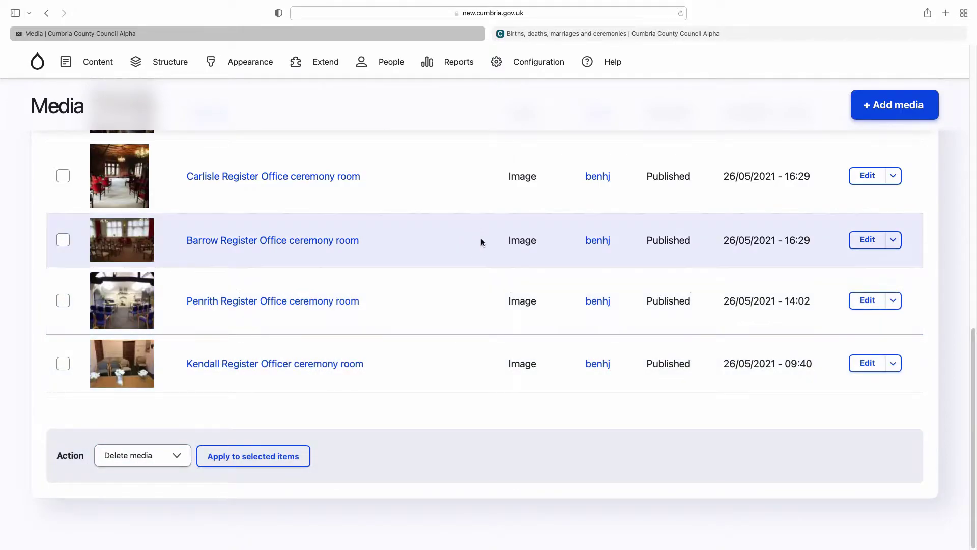
scroll(481, 237, "up", 10)
left_click(125, 308)
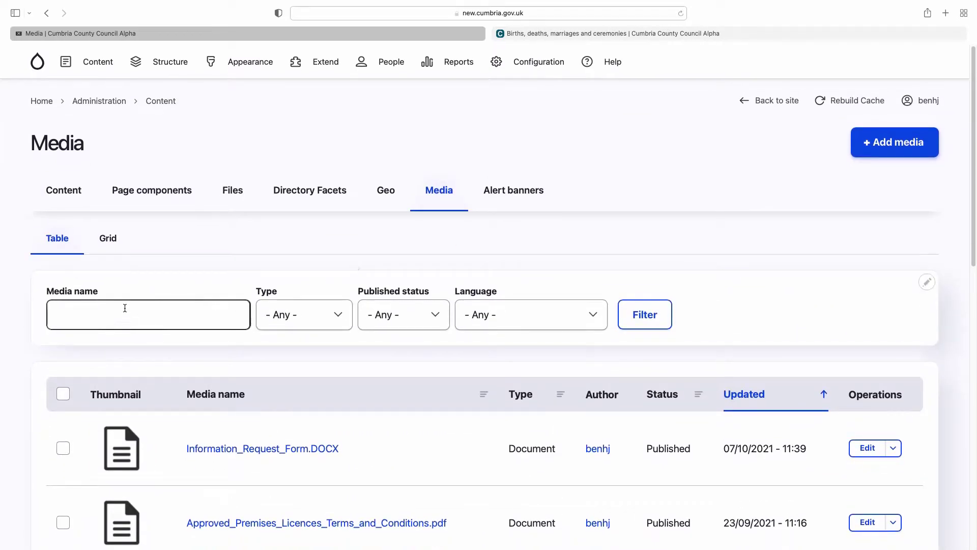
left_click(125, 308)
type("abbey")
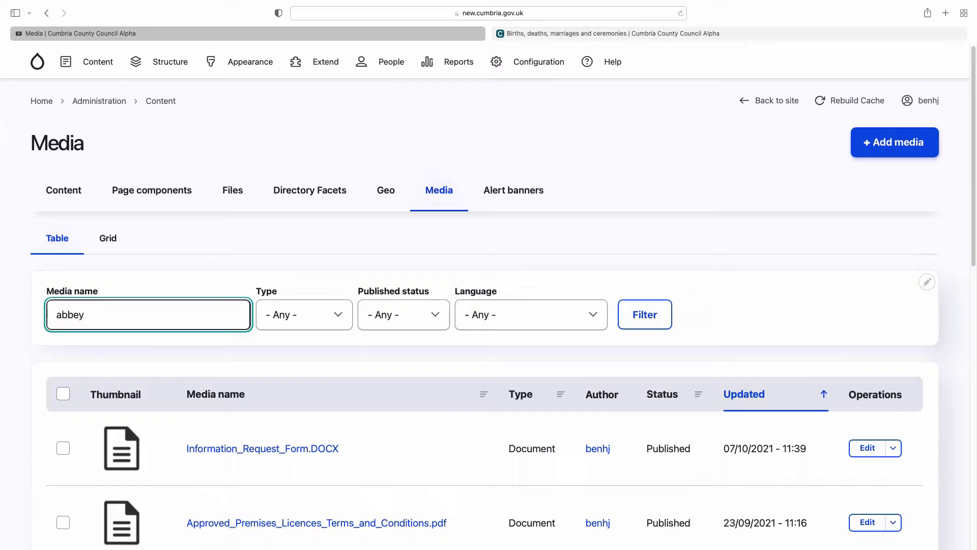
key("Return")
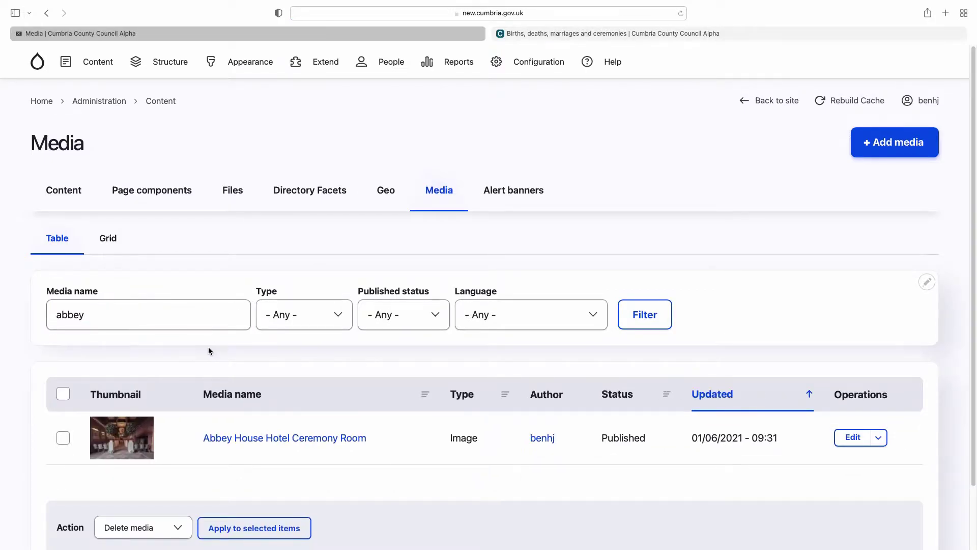
left_click(91, 313)
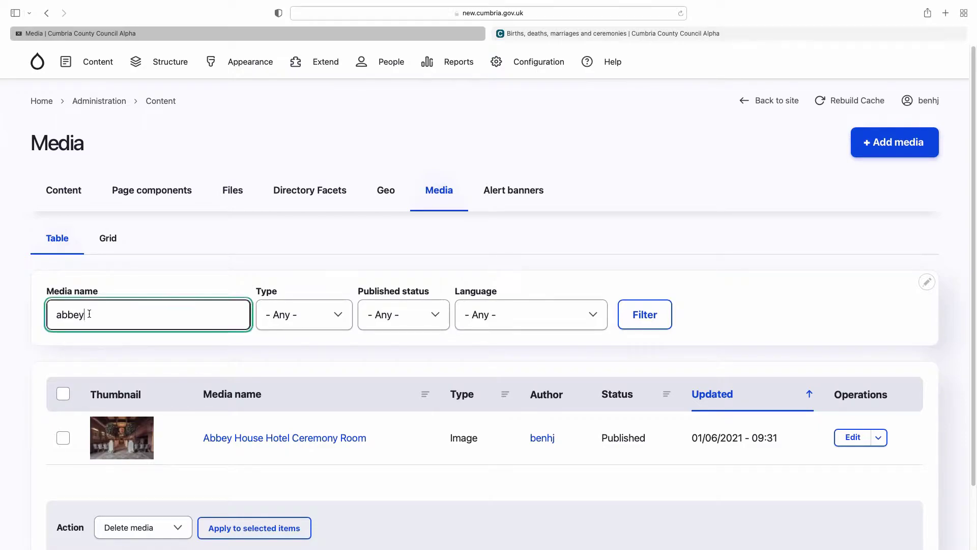
key("super+a")
key("BackSpace")
key("Return")
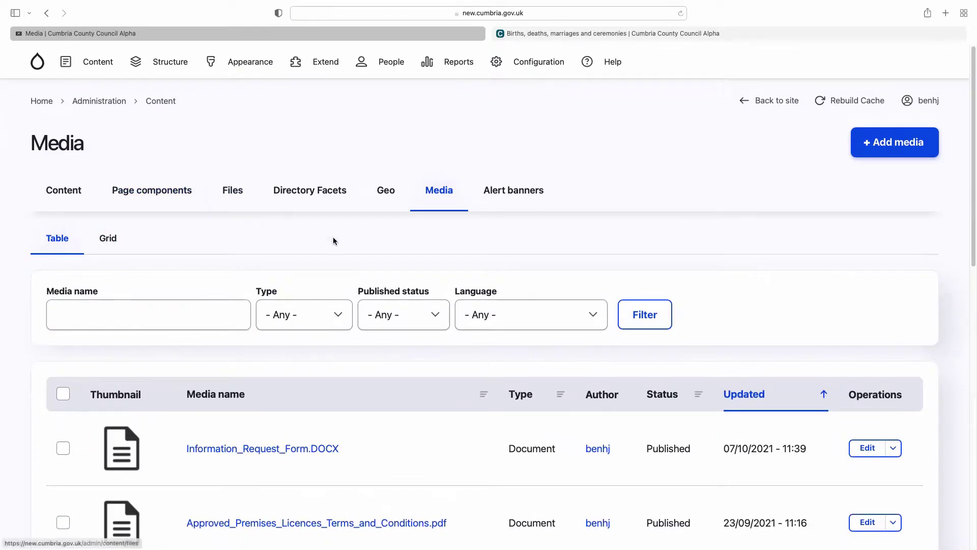
left_click(277, 310)
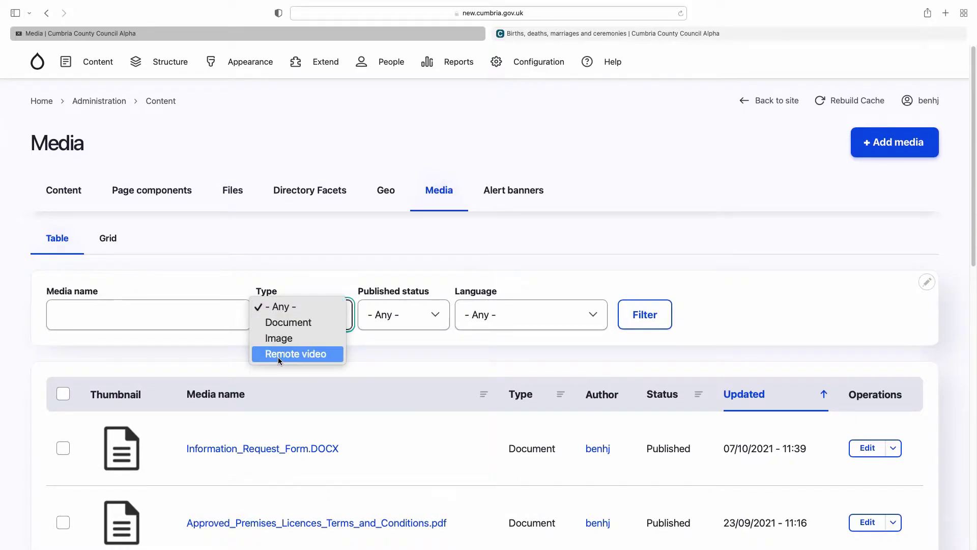
left_click(383, 341)
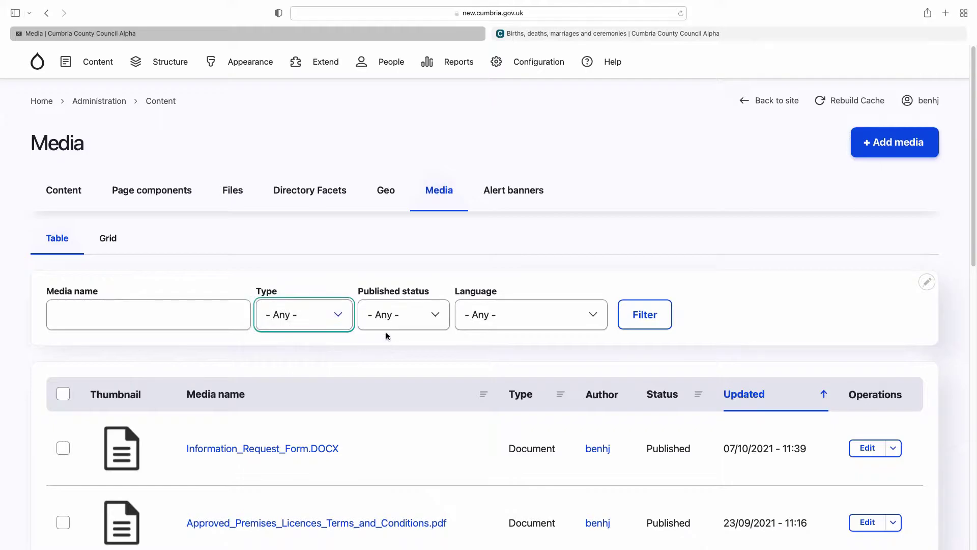
left_click(393, 318)
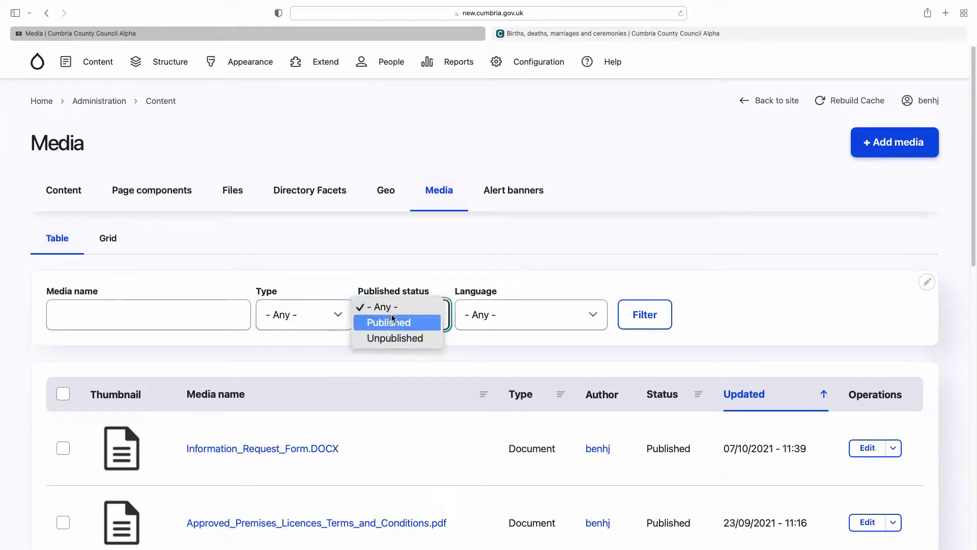
left_click(378, 351)
left_click(512, 303)
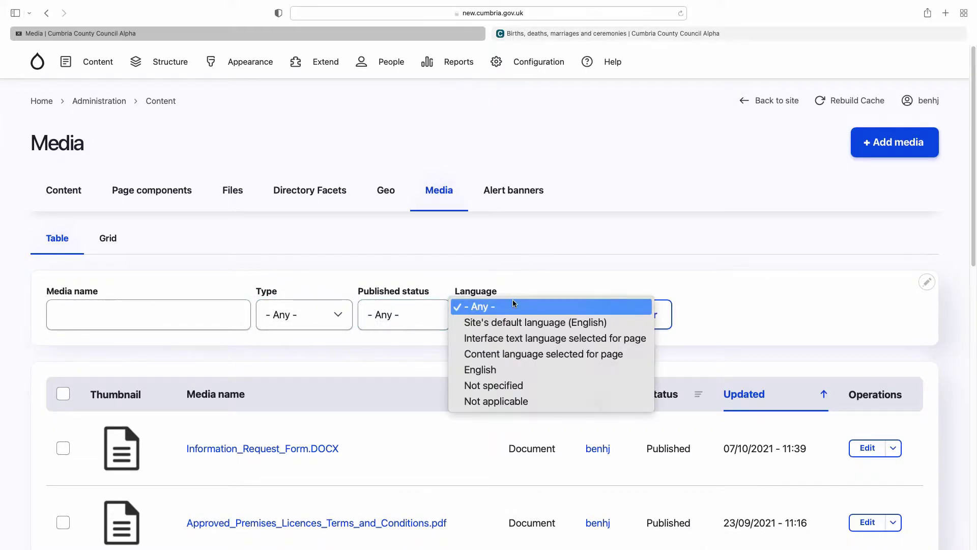
left_click(495, 249)
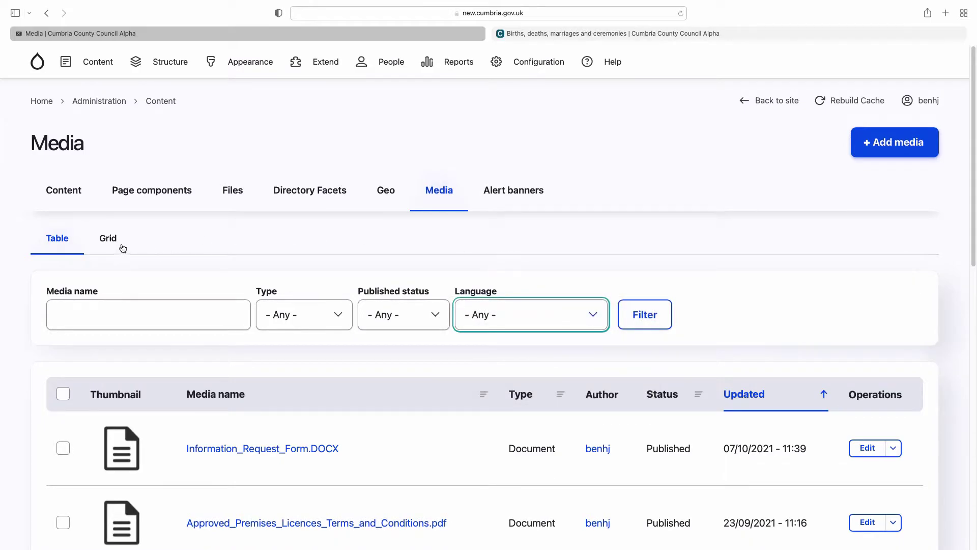
left_click(104, 246)
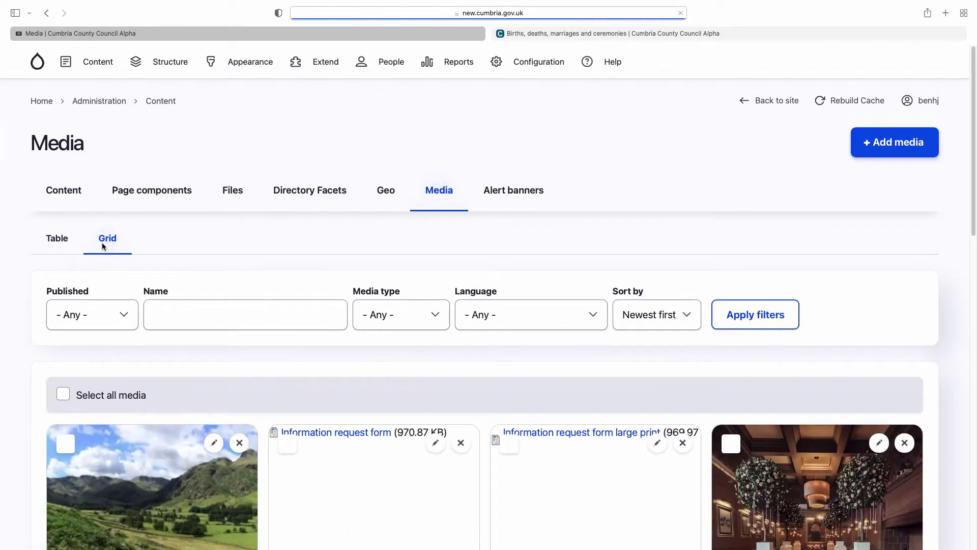
scroll(58, 243, "down", 7)
scroll(56, 239, "up", 7)
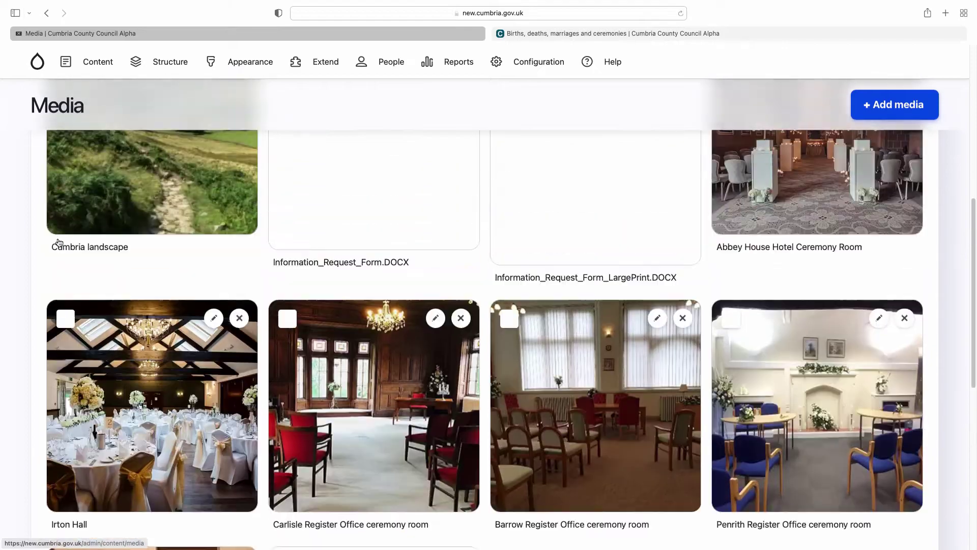
left_click(59, 244)
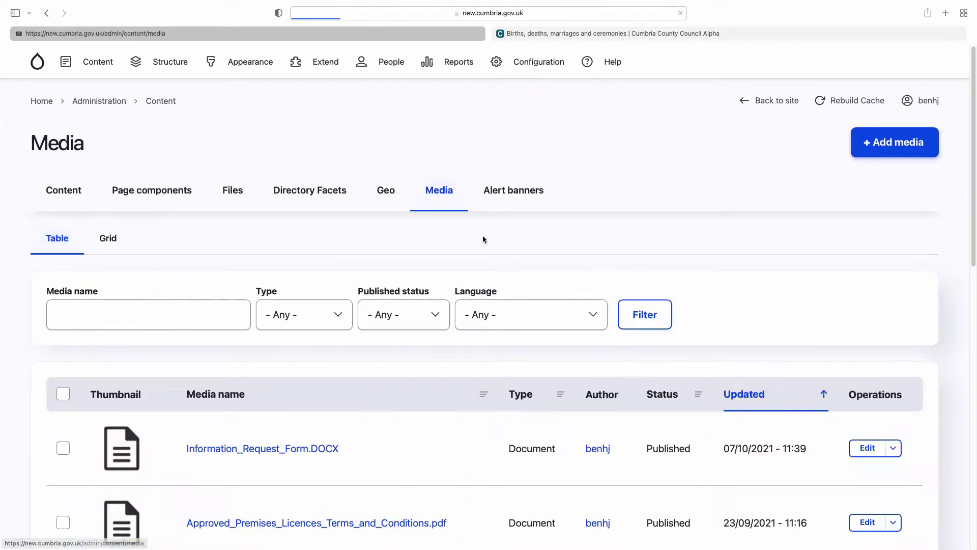
scroll(483, 239, "down", 1)
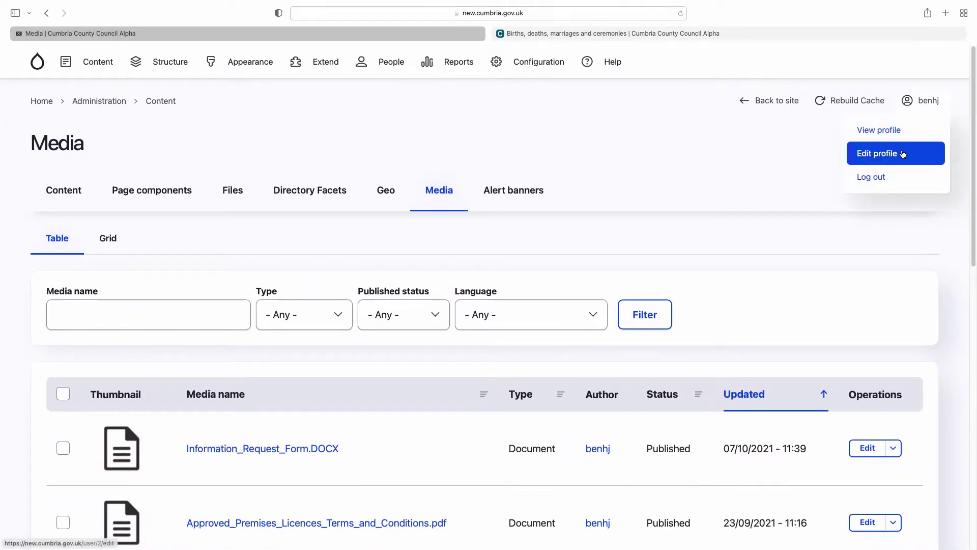
- Add a new Document media item and upload Approved_Premises_Licences_Terms_and_Conditions.pdf from Downloads
left_click(899, 146)
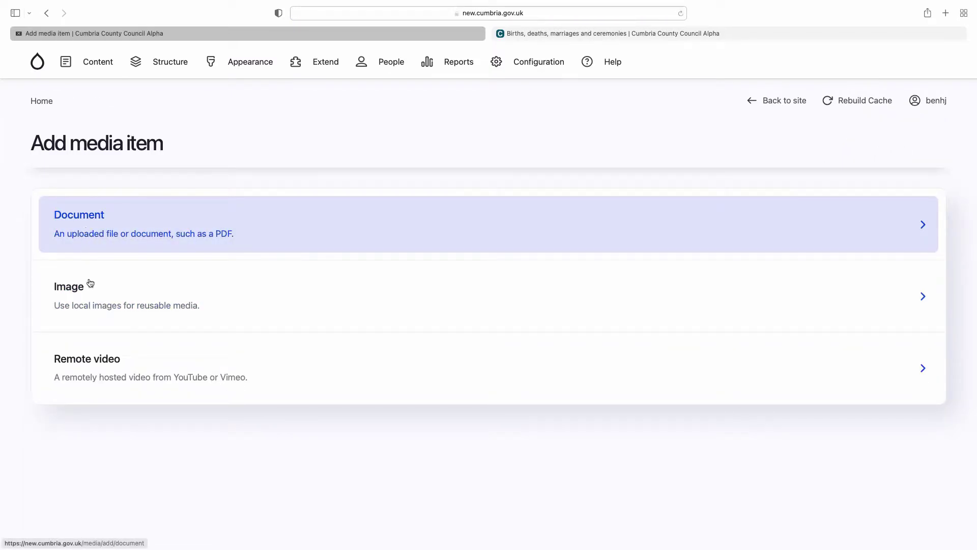
left_click(89, 235)
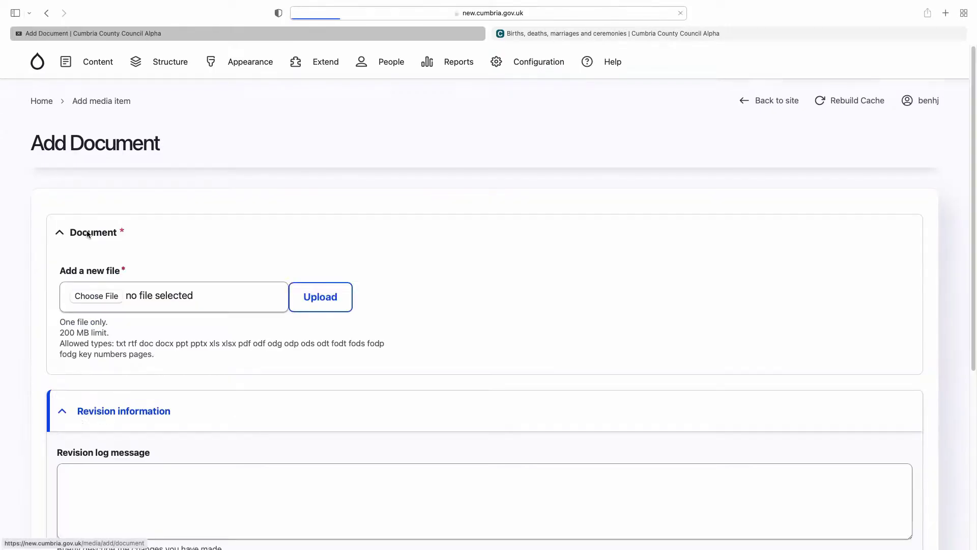
left_click(90, 297)
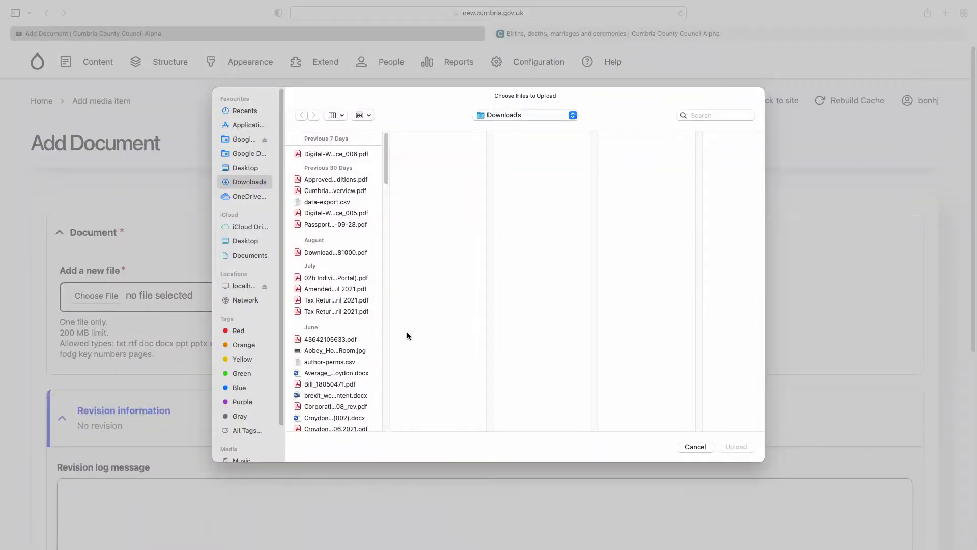
left_click(315, 181)
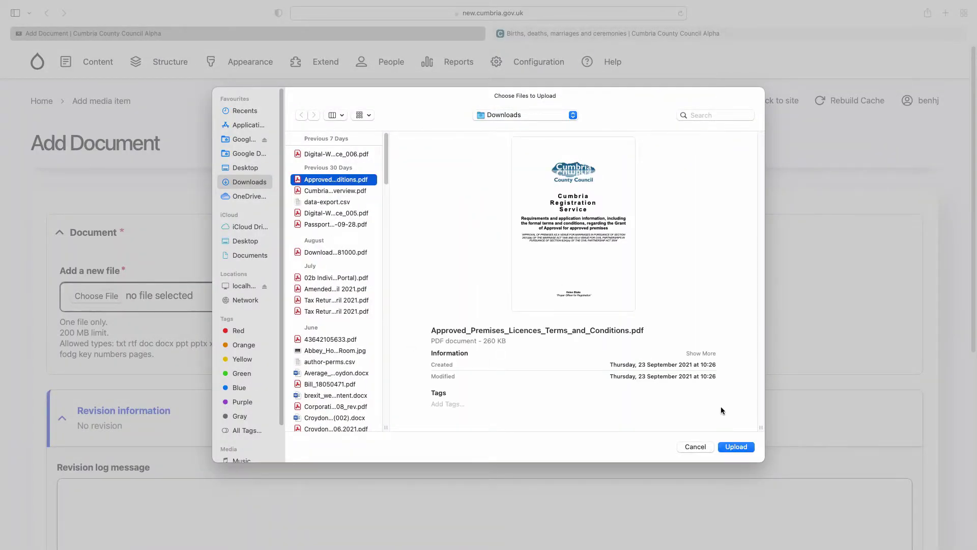
left_click(736, 447)
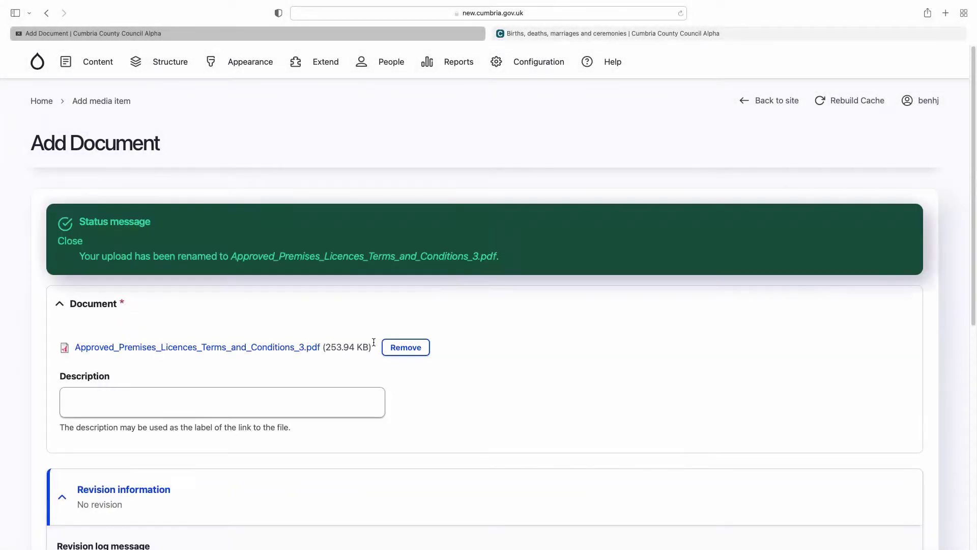
- Set the document description to 'Approved premises licences terms and conditions'
scroll(374, 343, "down", 2)
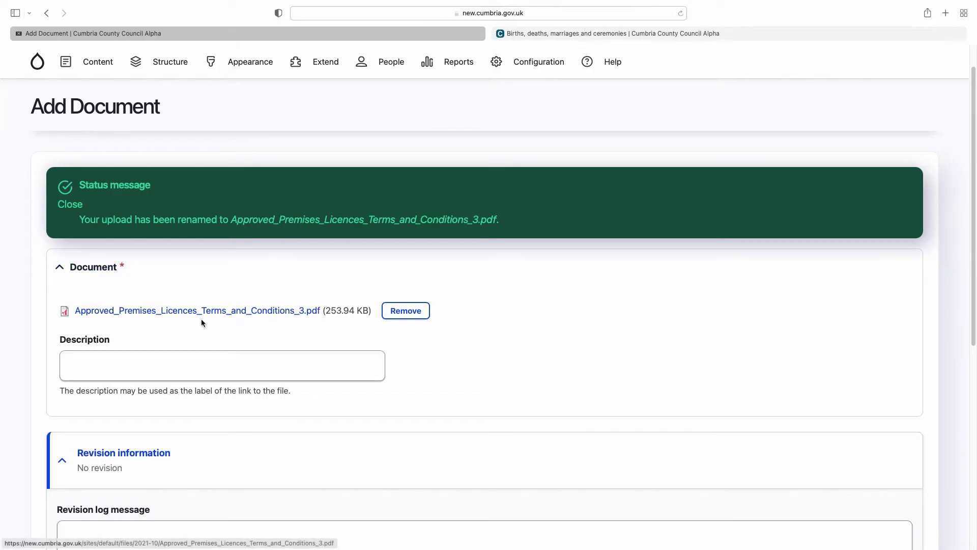
left_click(71, 368)
type("App")
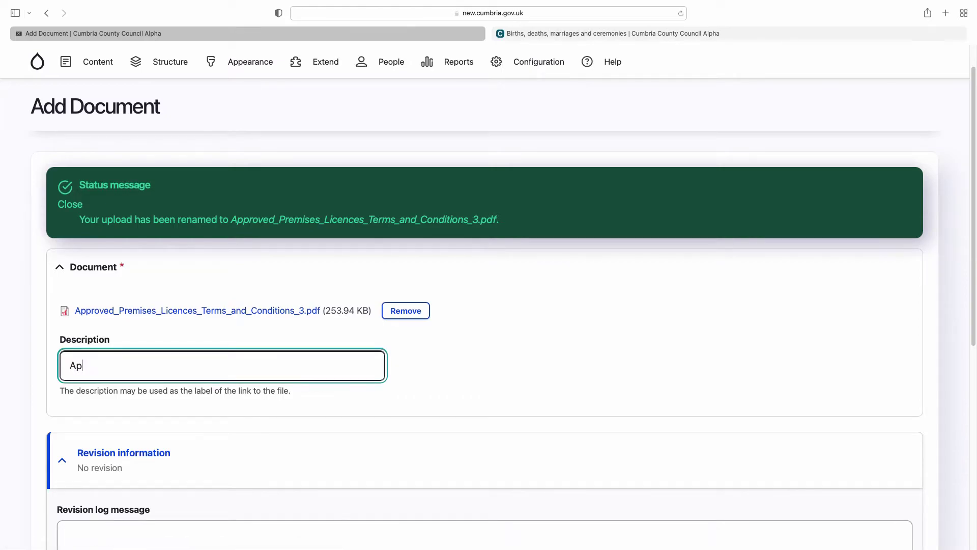
left_click(315, 369)
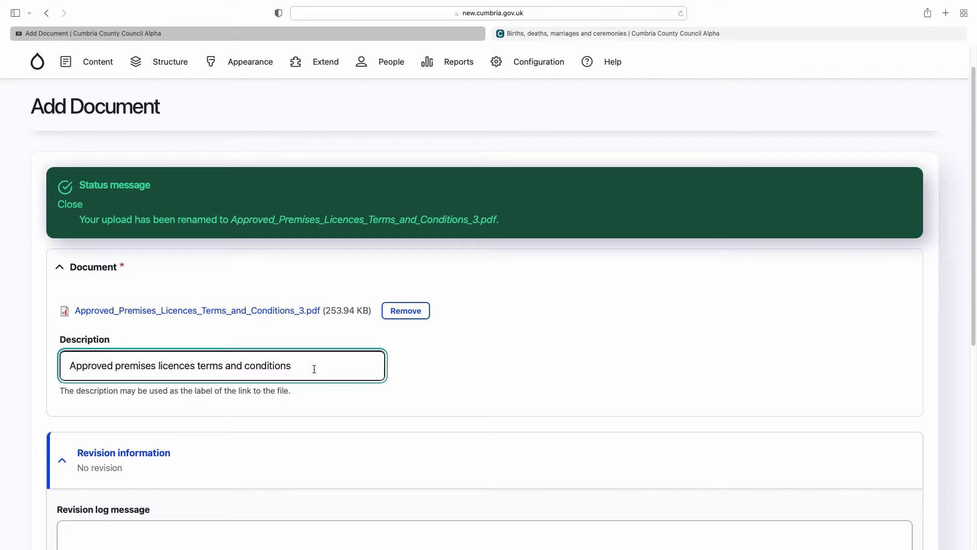
scroll(406, 431, "down", 3)
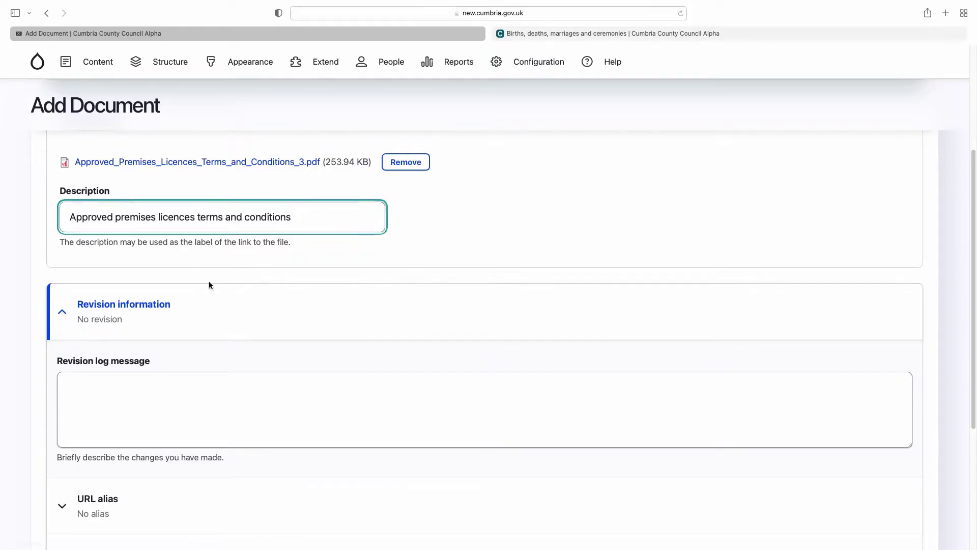
scroll(209, 283, "down", 3)
- Keep the document Published and save the new media item
left_click(135, 248)
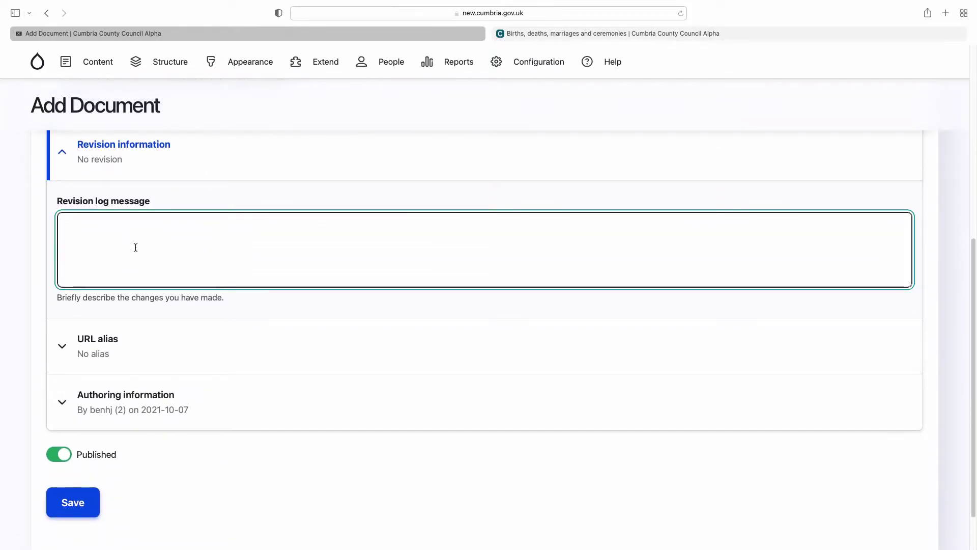
scroll(136, 248, "down", 1)
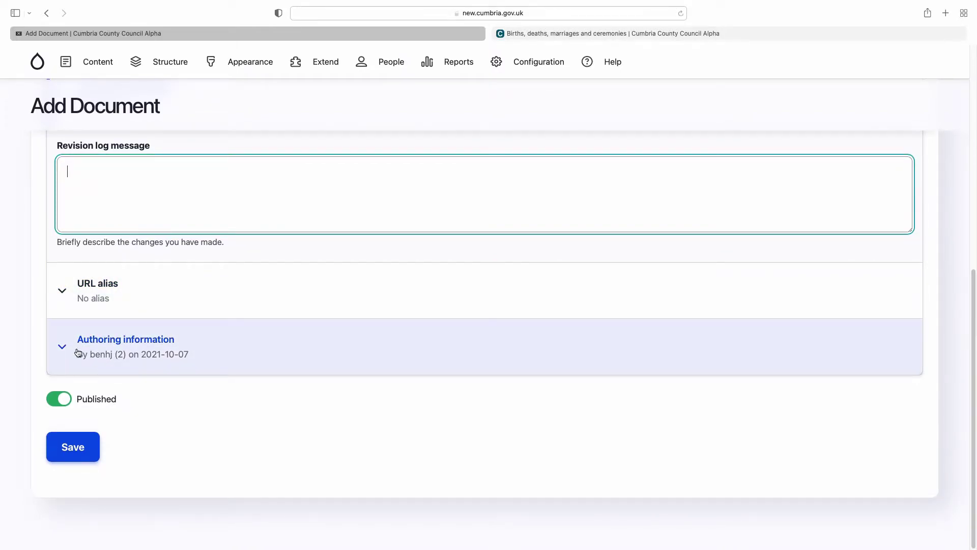
left_click(55, 403)
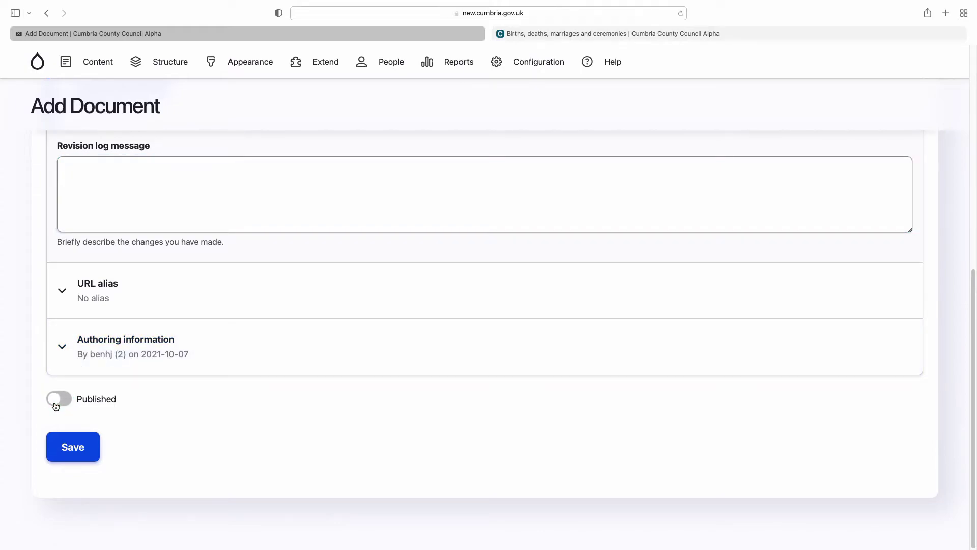
left_click(55, 403)
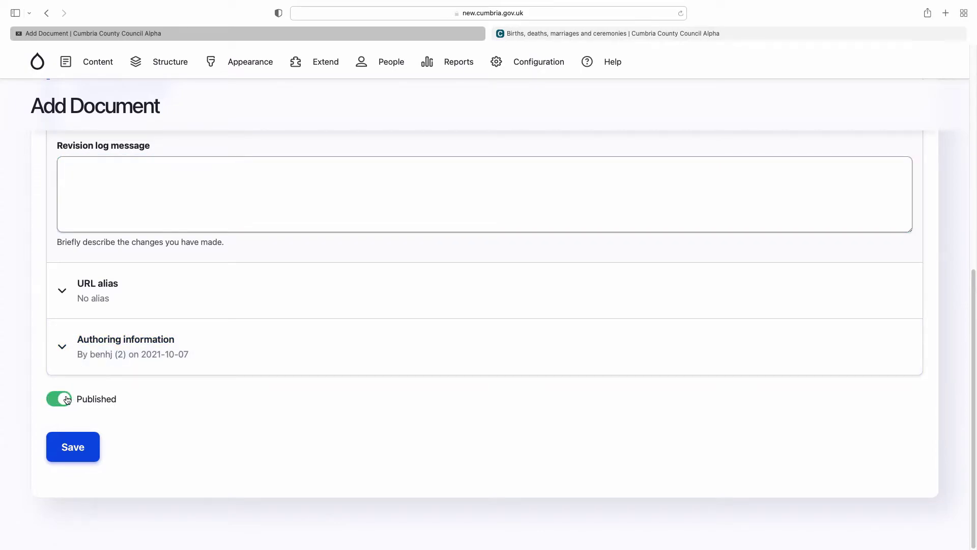
left_click(71, 448)
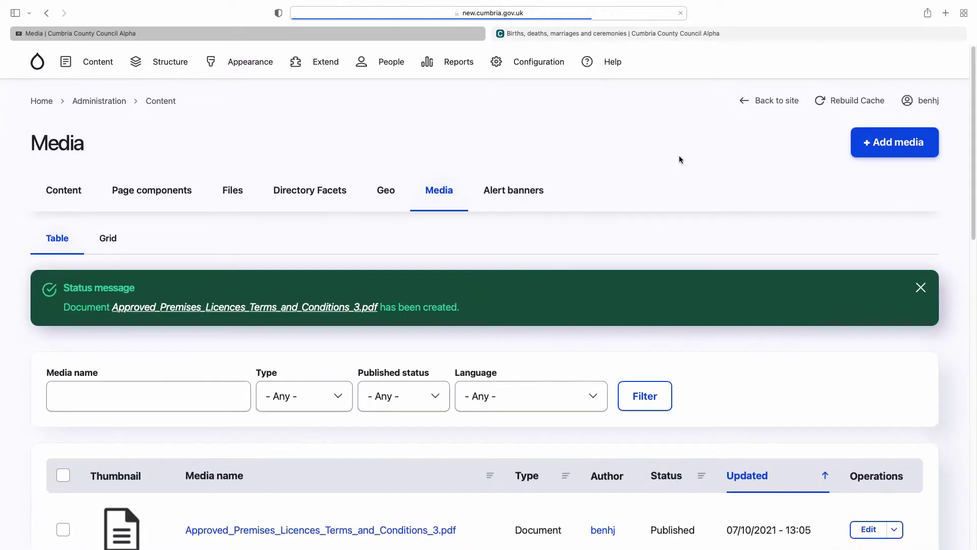
- Add a new Image media item and upload Abbey_House_Hotel_Ceremony_Room.jpg
left_click(900, 141)
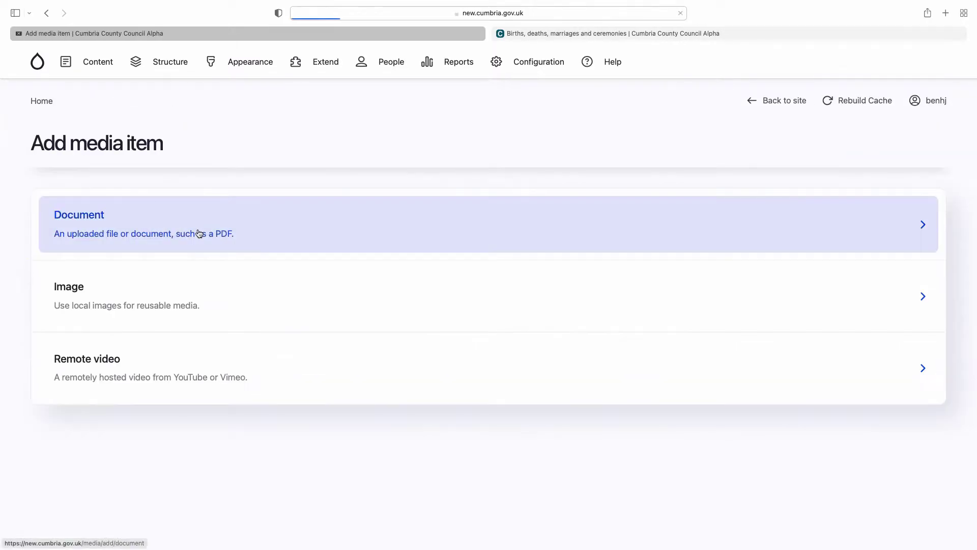
left_click(63, 295)
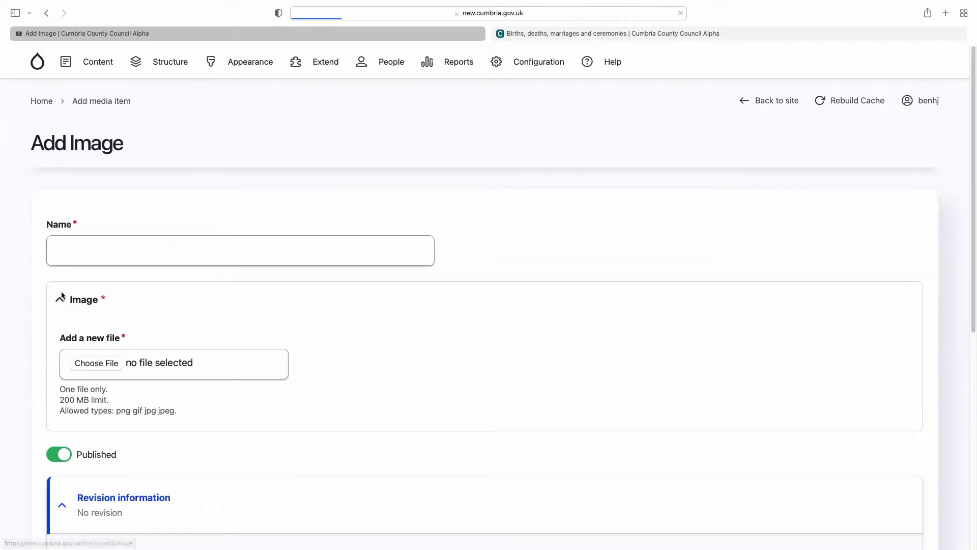
left_click(100, 365)
left_click(334, 350)
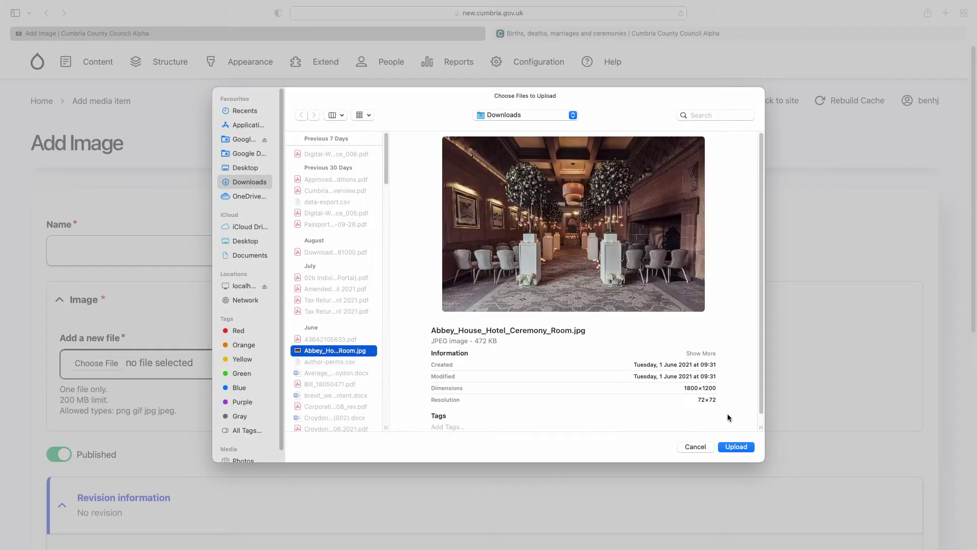
left_click(730, 446)
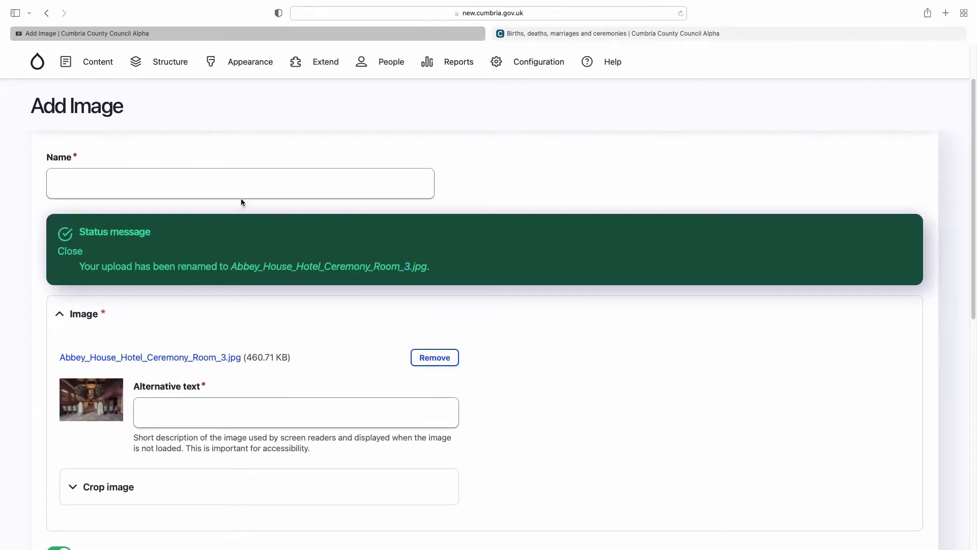
- Name the image 'Abbey House Hotel'
left_click(220, 185)
type("Abb")
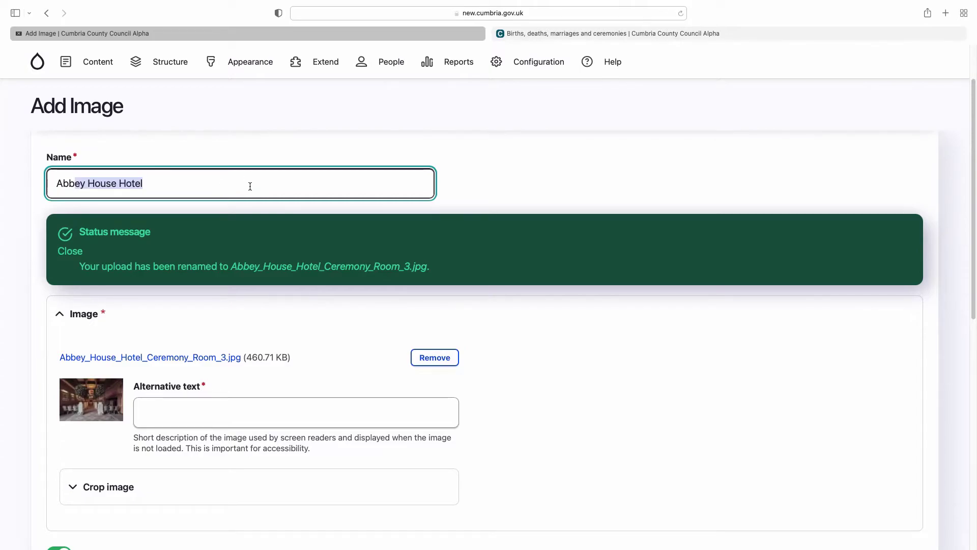
key("Right")
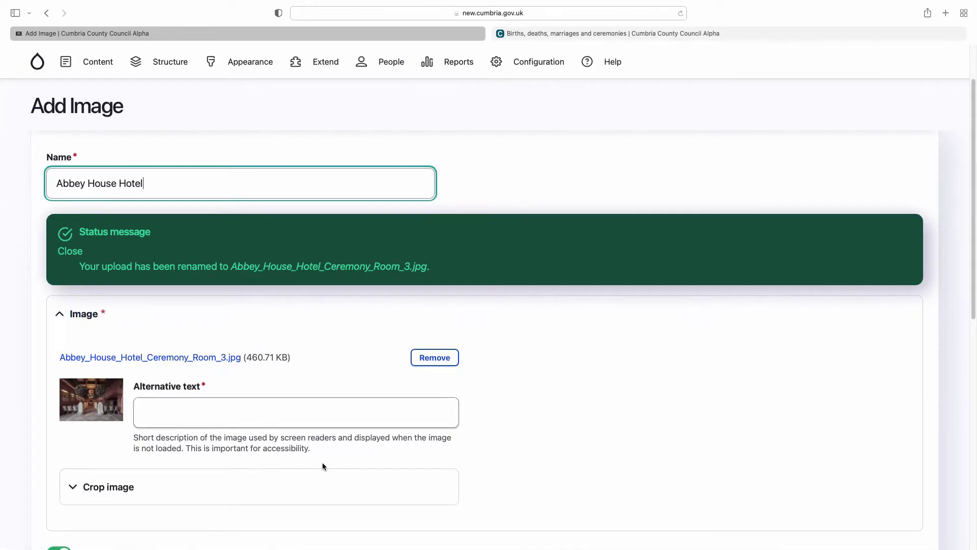
left_click_drag(315, 449, 255, 429)
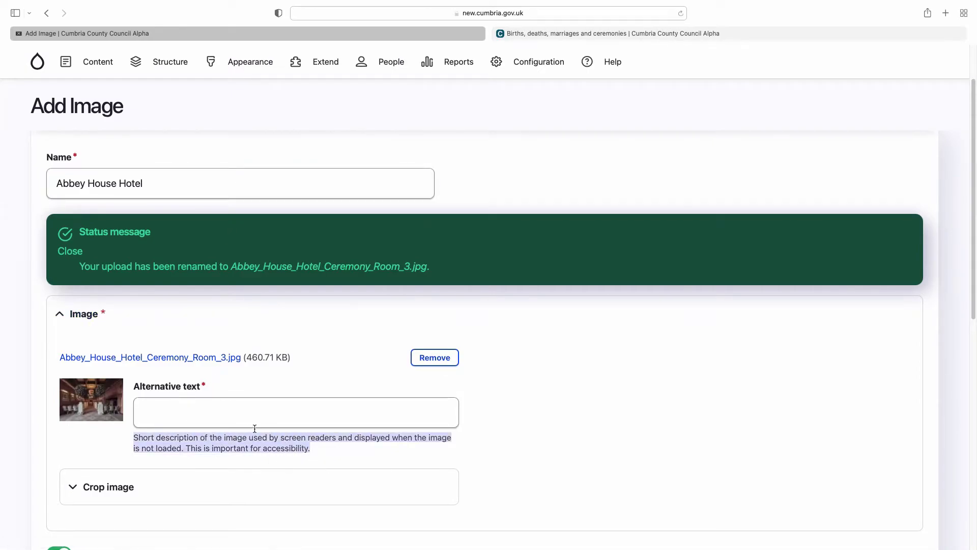
- Set the alternative text to 'A large ceremony room with rows of empty chairs'
left_click(185, 400)
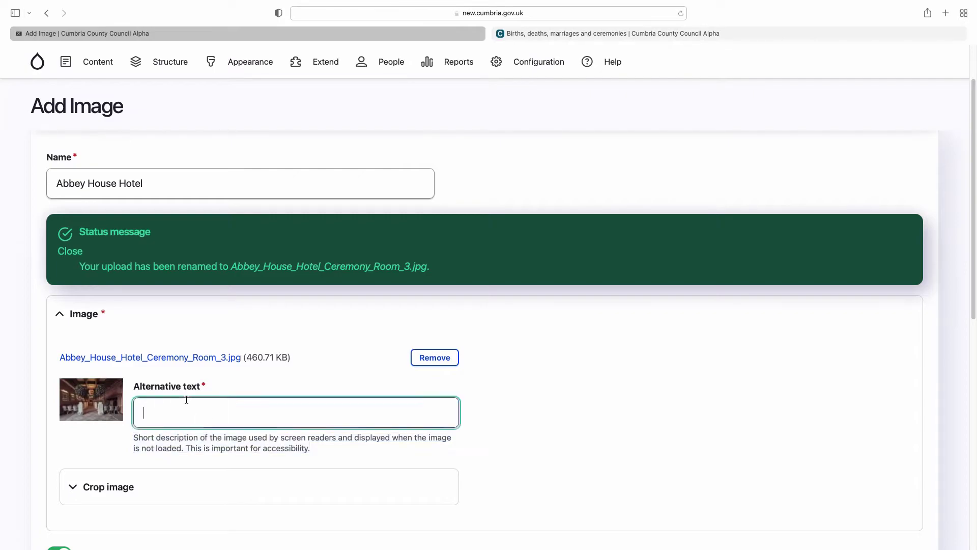
type("A")
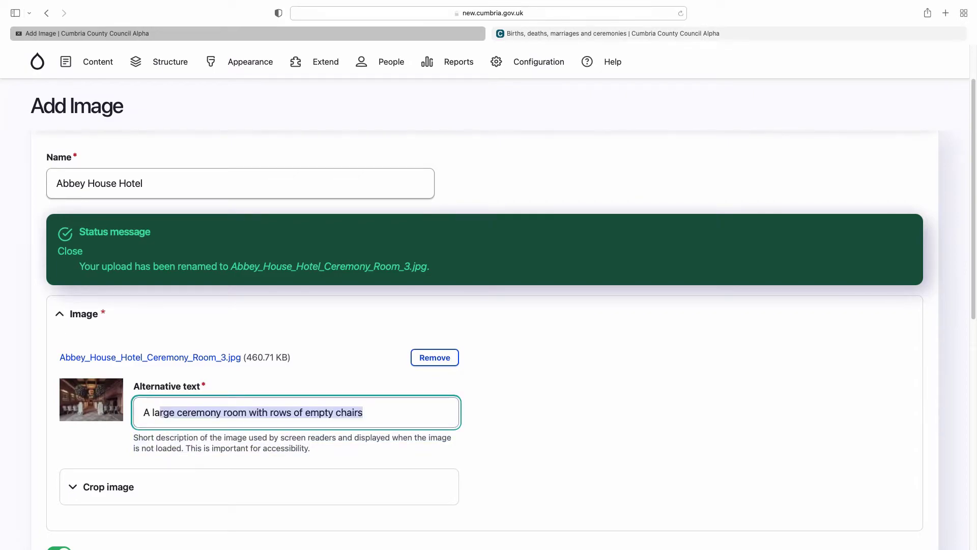
left_click(383, 413)
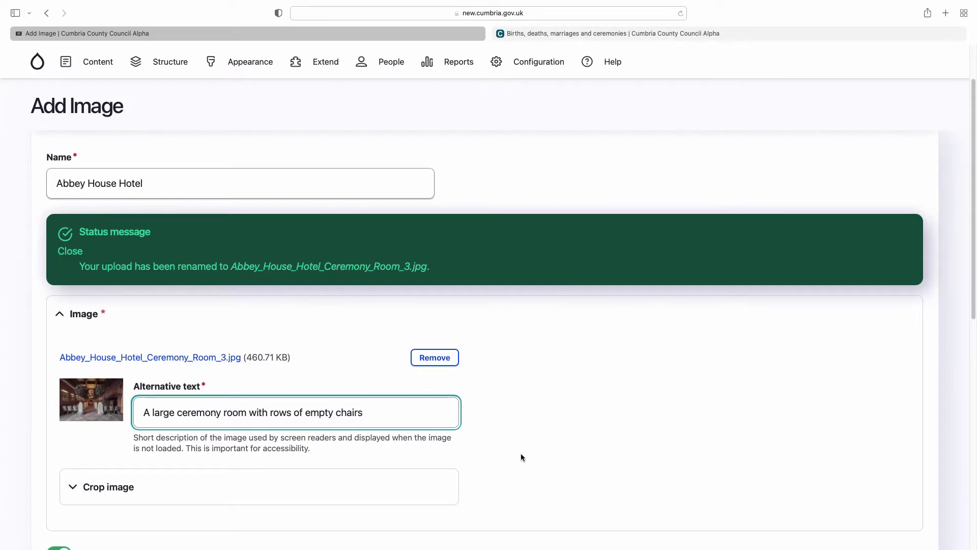
scroll(521, 457, "down", 5)
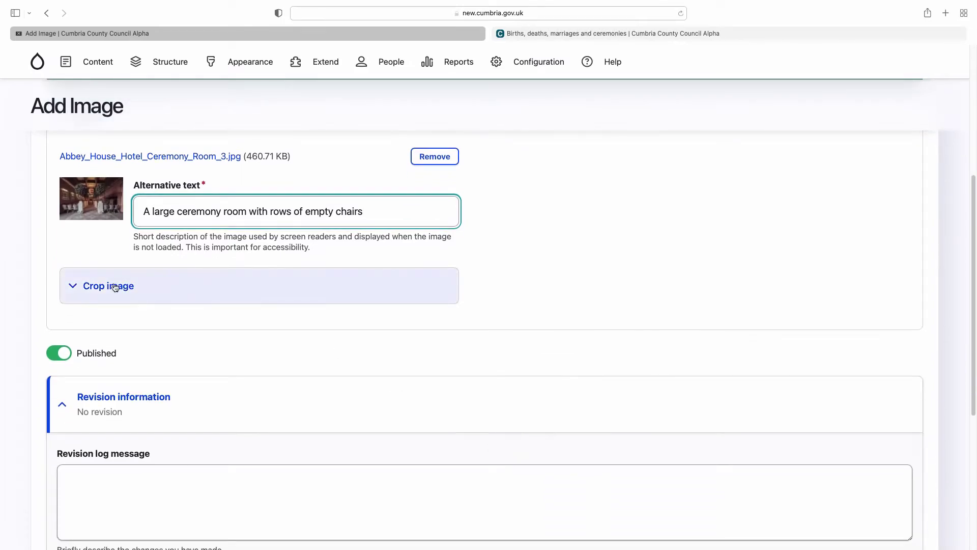
- Expand the cropping options, keep Abbey House Hotel Published, and save the image
left_click(89, 288)
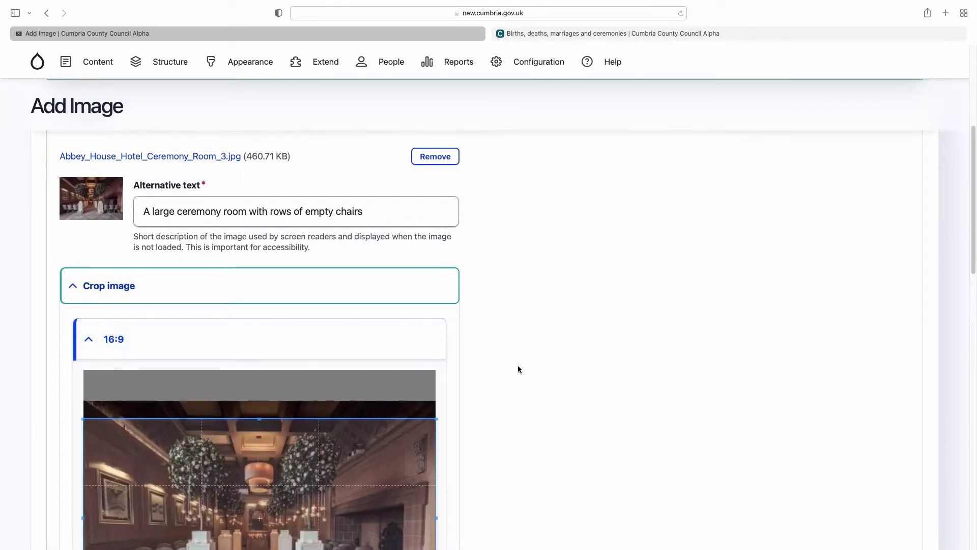
scroll(518, 367, "down", 5)
scroll(519, 368, "down", 12)
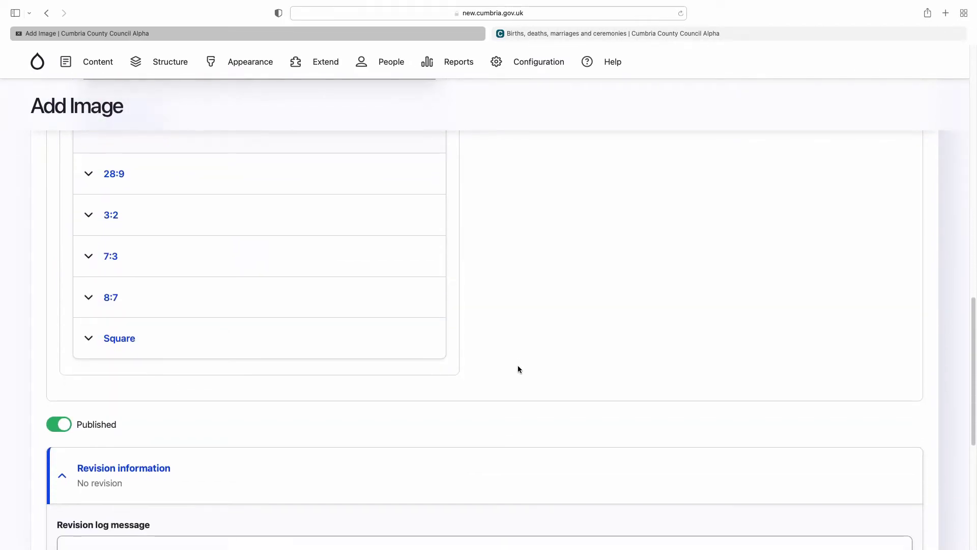
scroll(518, 369, "down", 3)
scroll(518, 369, "up", 2)
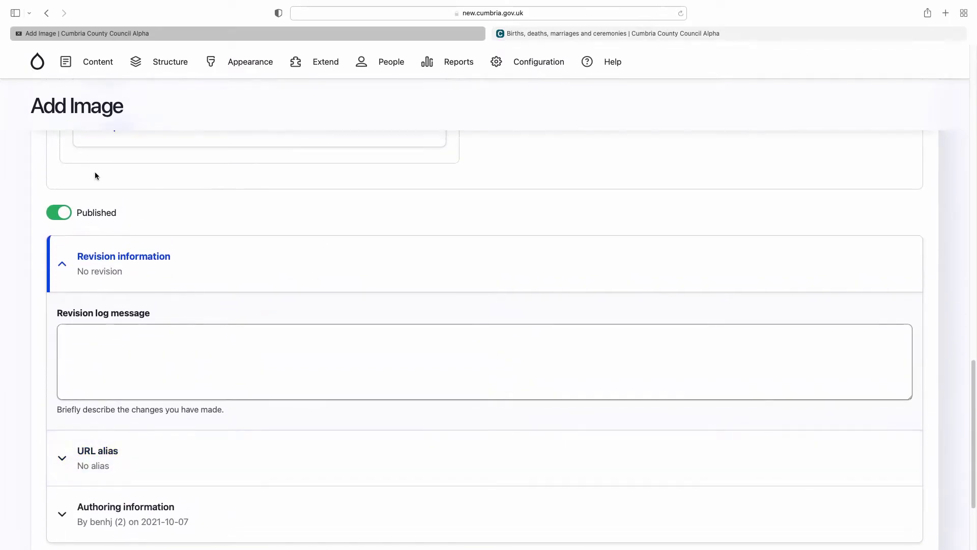
left_click(57, 217)
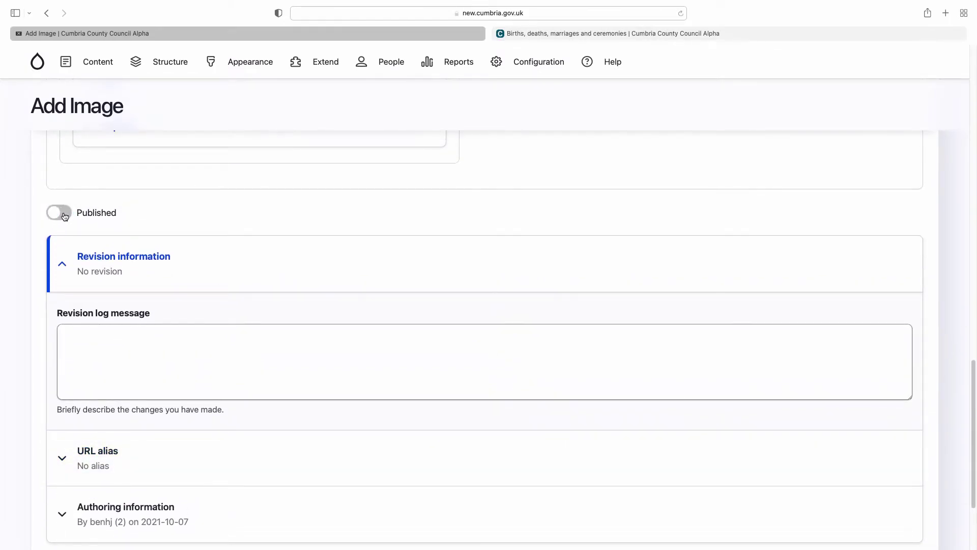
left_click(65, 217)
scroll(135, 347, "down", 2)
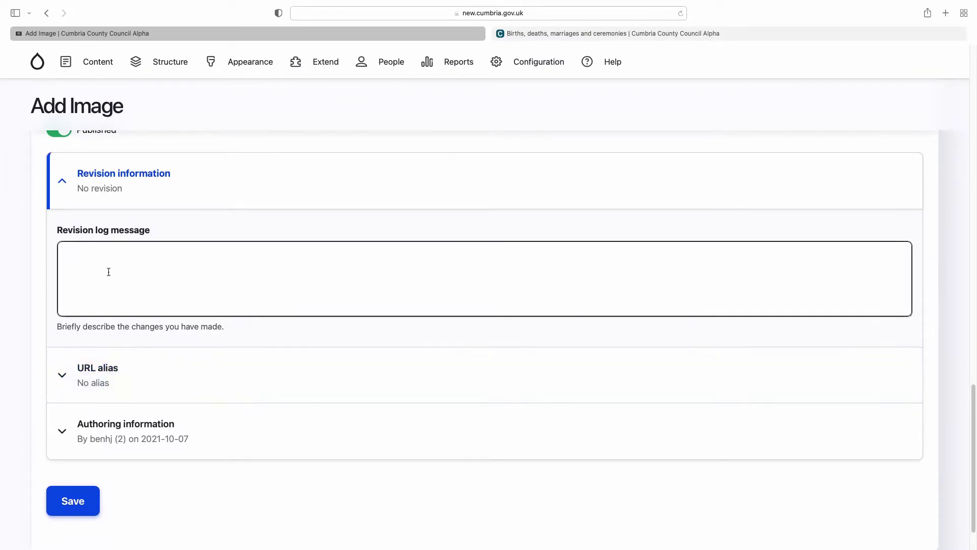
left_click(109, 272)
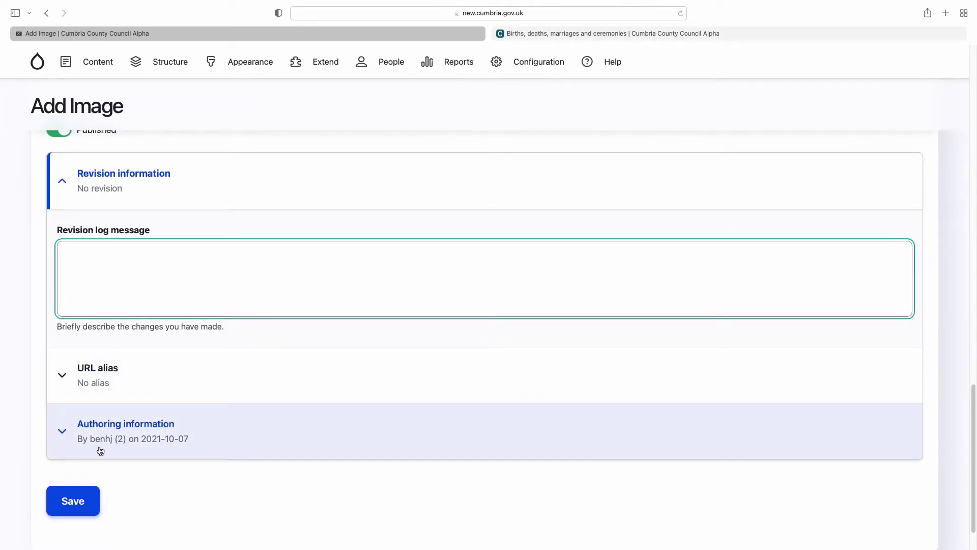
left_click(72, 503)
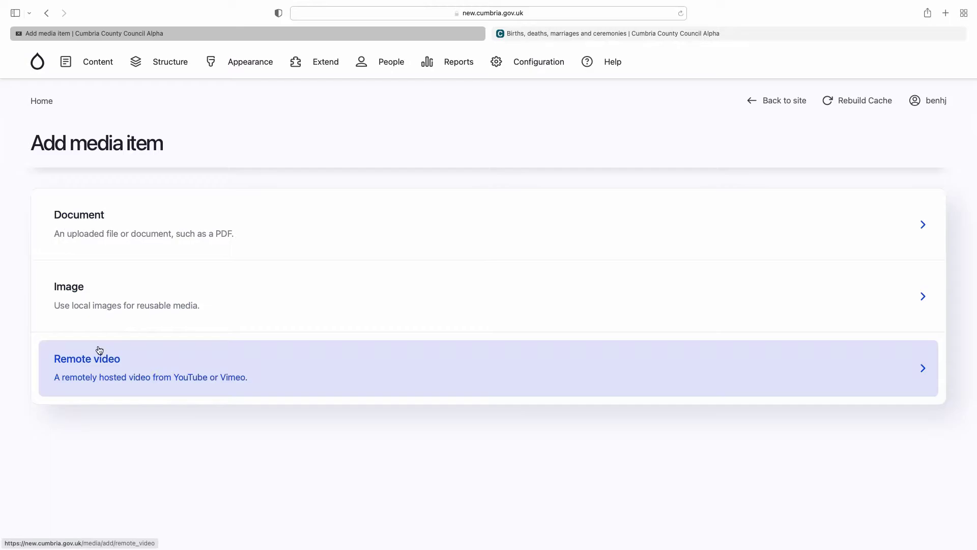
- Open the Add Remote video form, whose Video URL field accepts YouTube or Vimeo links
left_click(99, 350)
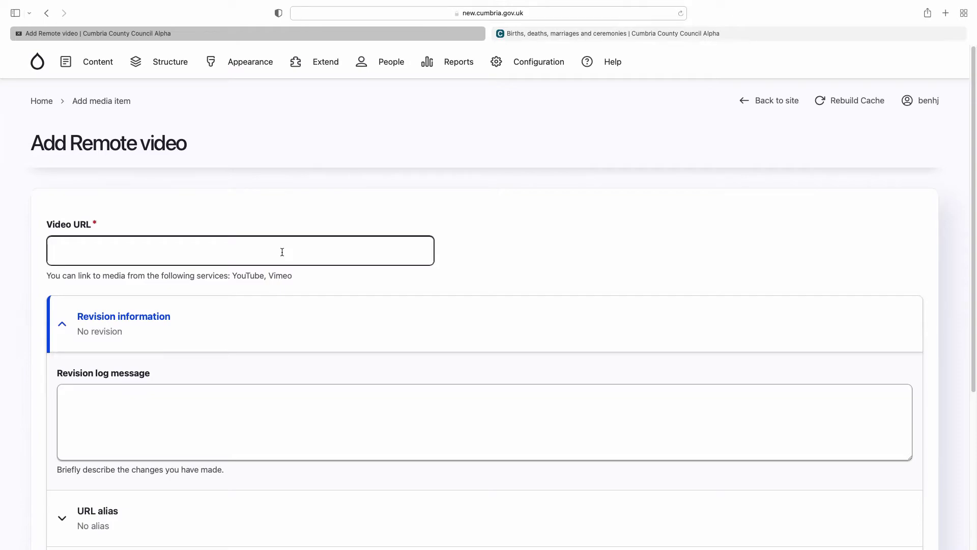
scroll(283, 255, "down", 2)
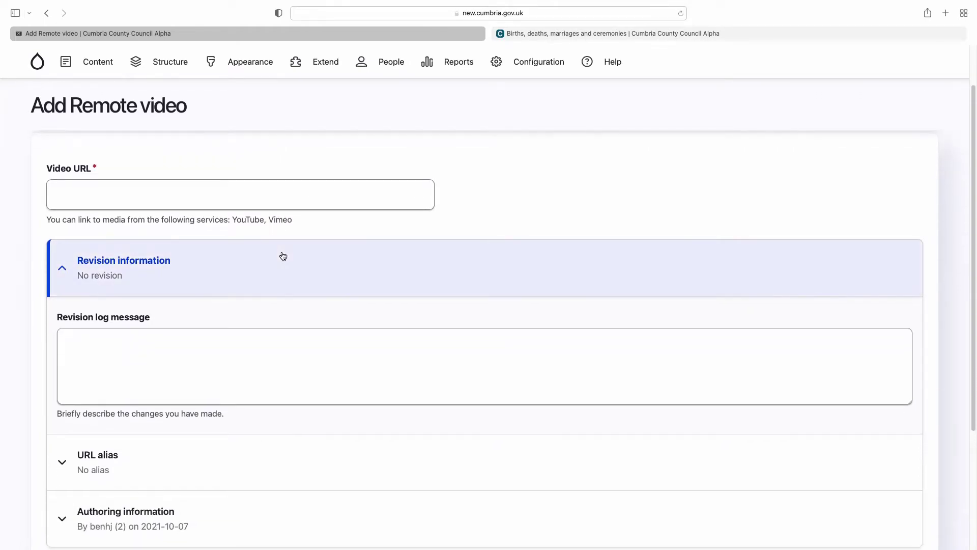
- Go back and open the Media library through Content > Media
left_click(47, 12)
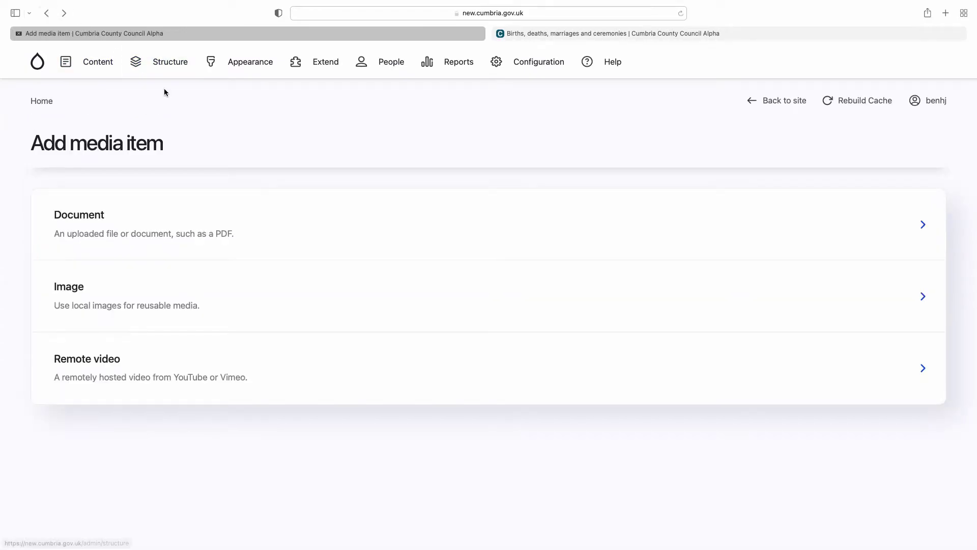
mouse_move(107, 58)
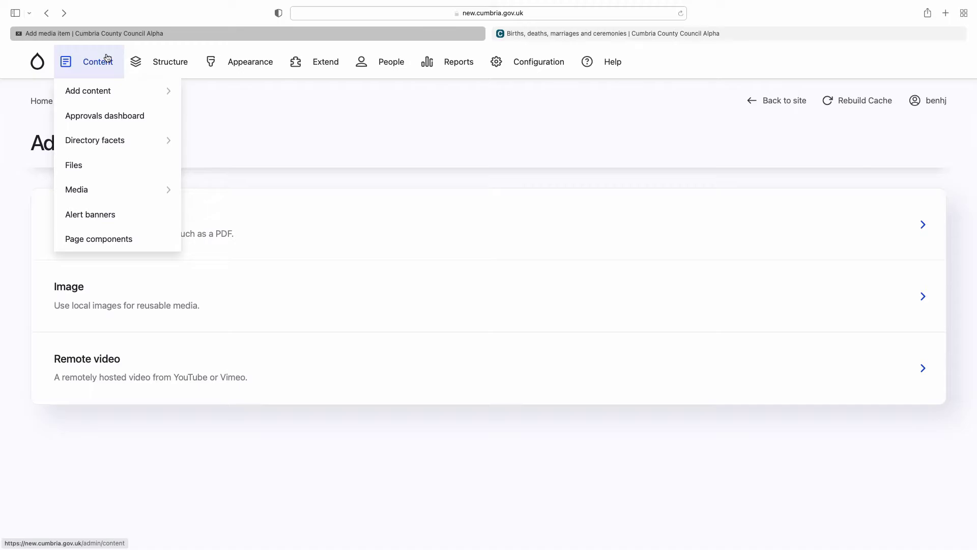
mouse_move(75, 189)
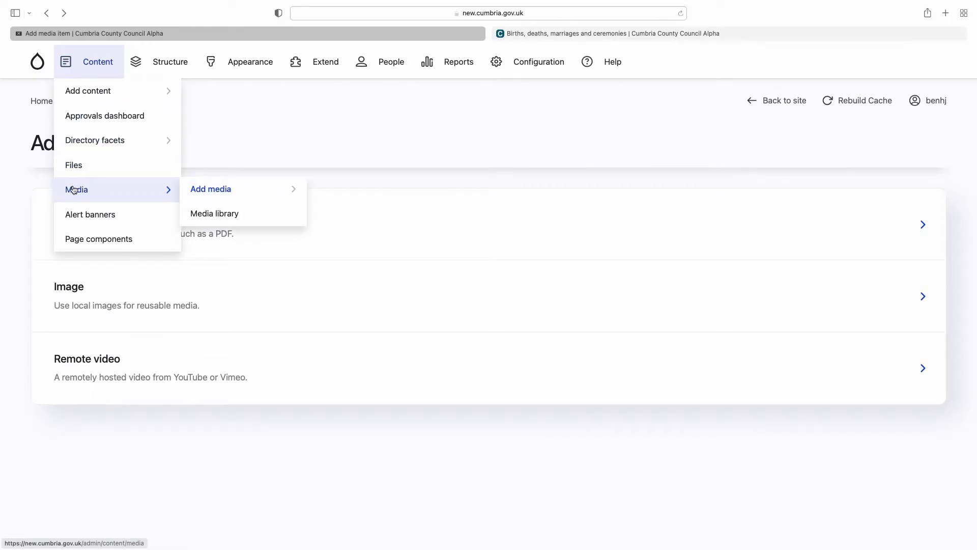
left_click(87, 192)
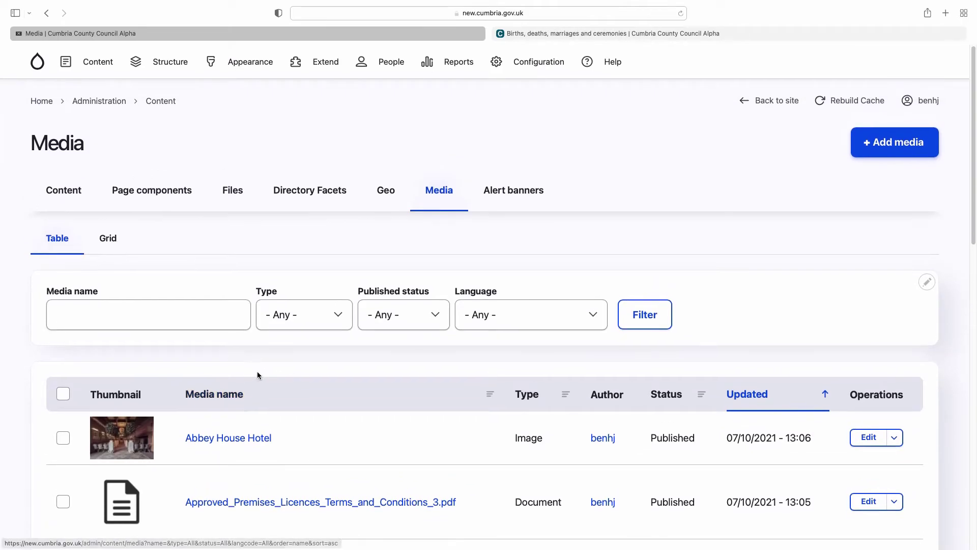
- Browse the Files list and select the 460.71 KB file size value
left_click(237, 196)
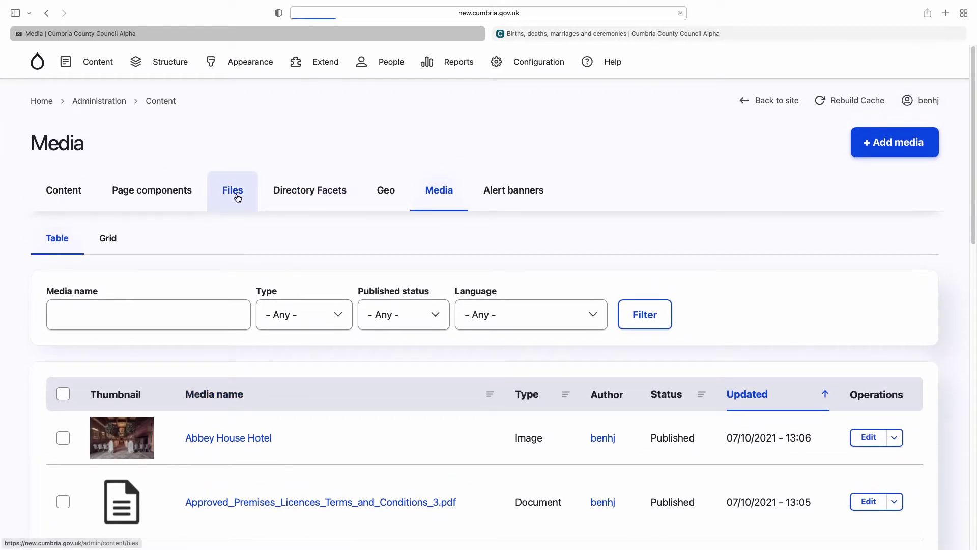
scroll(234, 337, "down", 2)
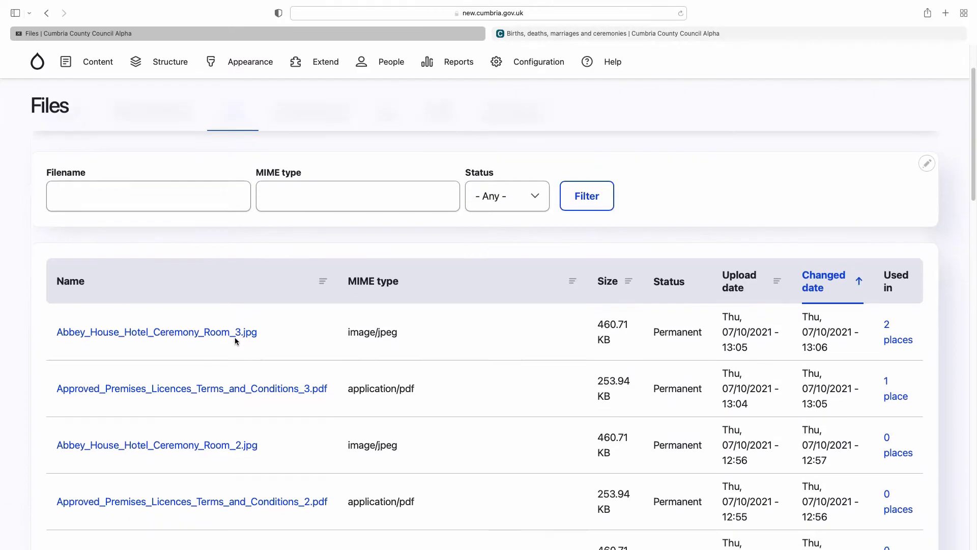
scroll(234, 337, "down", 3)
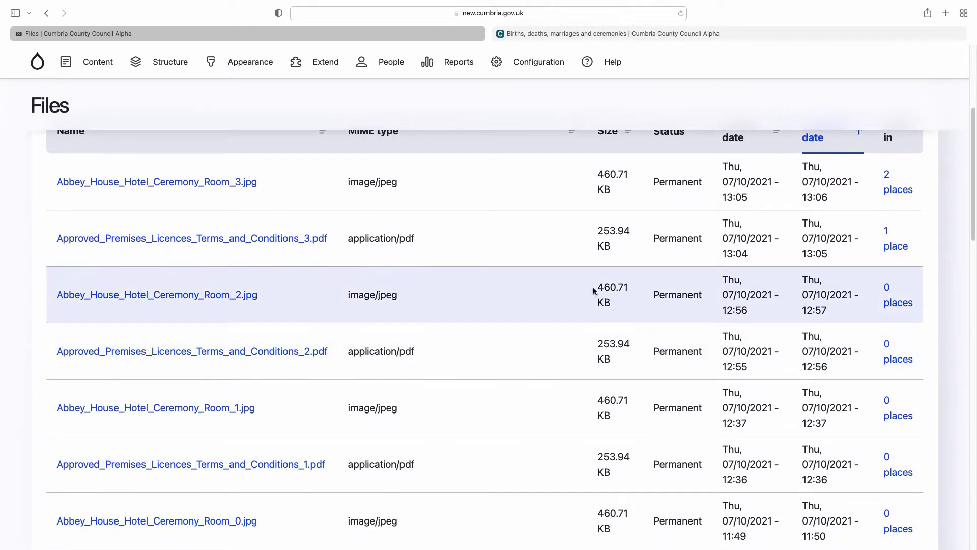
left_click_drag(595, 287, 619, 301)
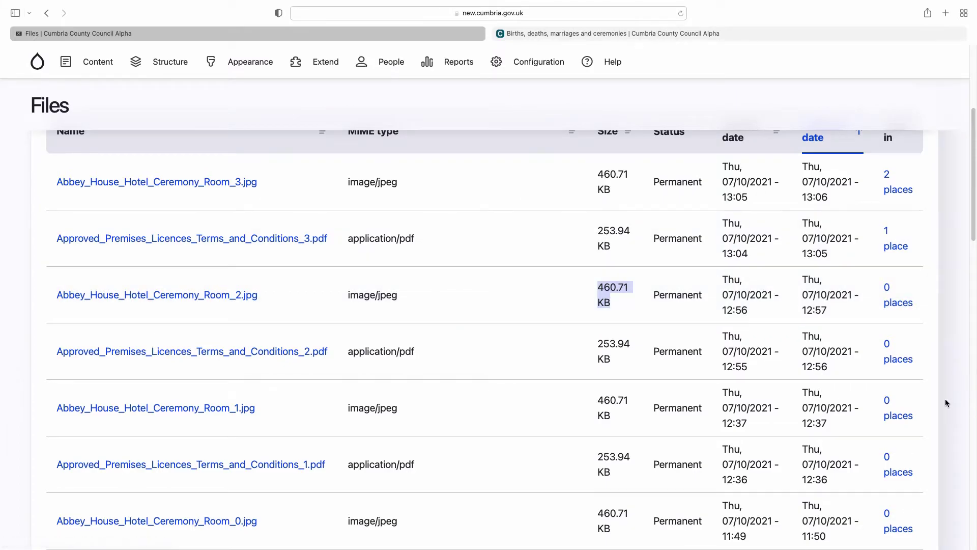
scroll(900, 399, "down", 8)
scroll(901, 402, "down", 8)
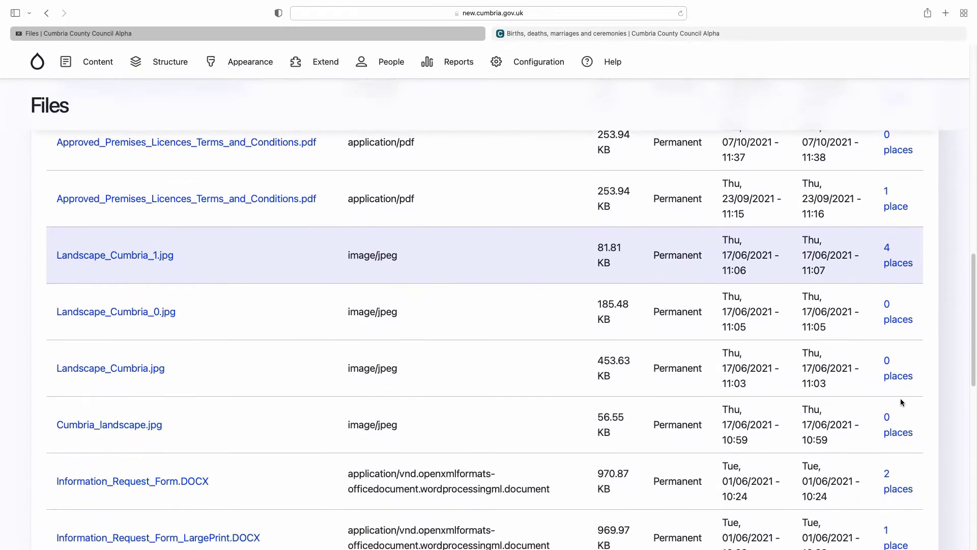
scroll(901, 400, "up", 7)
scroll(901, 402, "up", 7)
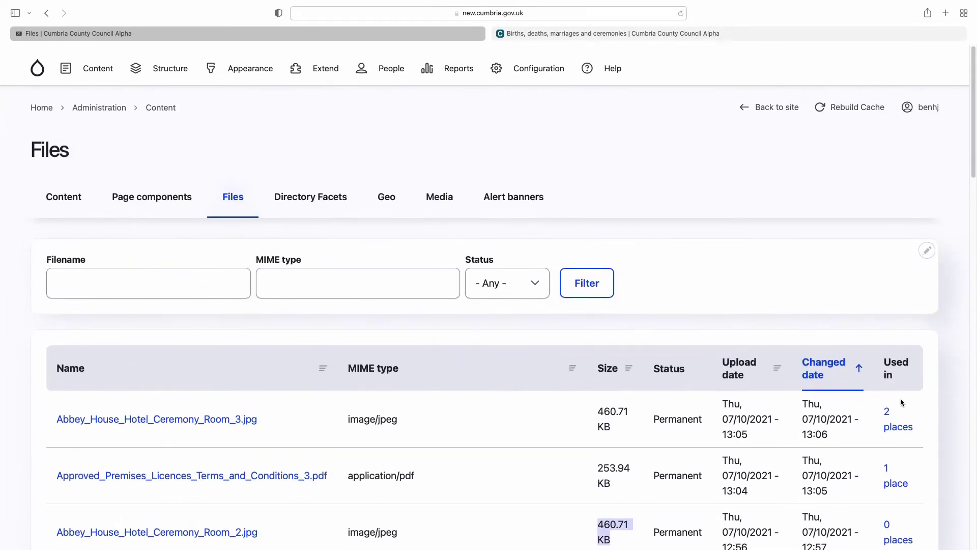
- Switch to the Births, deaths, marriages and ceremonies page in the other browser tab
left_click(564, 33)
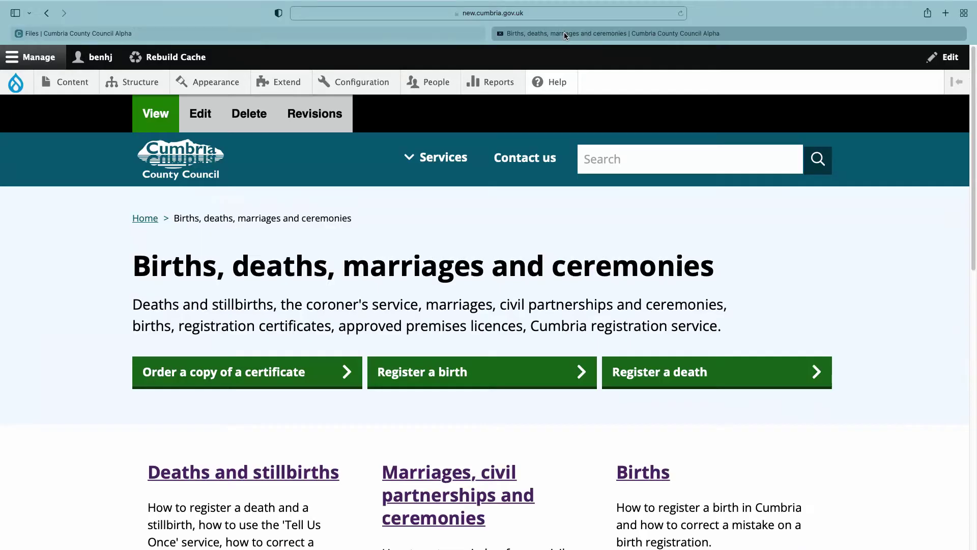
mouse_move(72, 81)
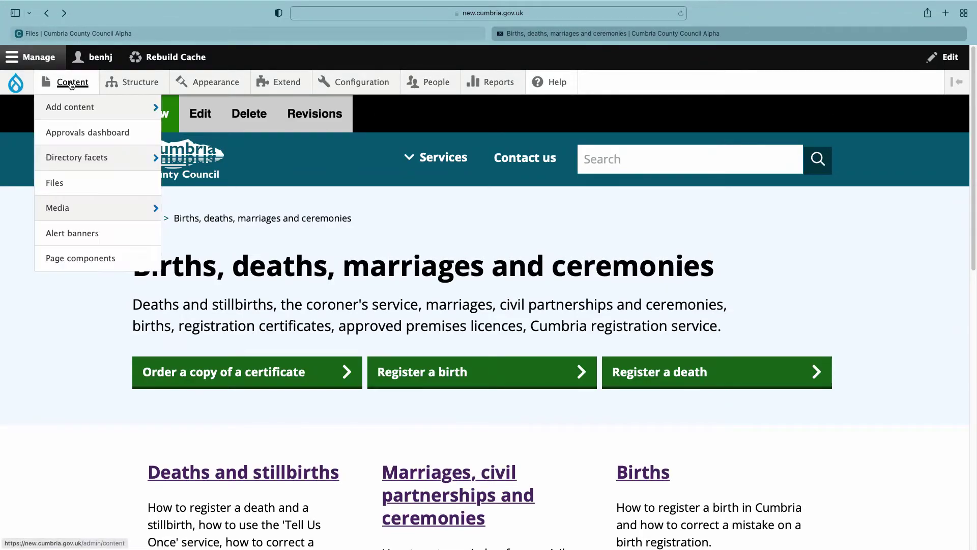
mouse_move(71, 108)
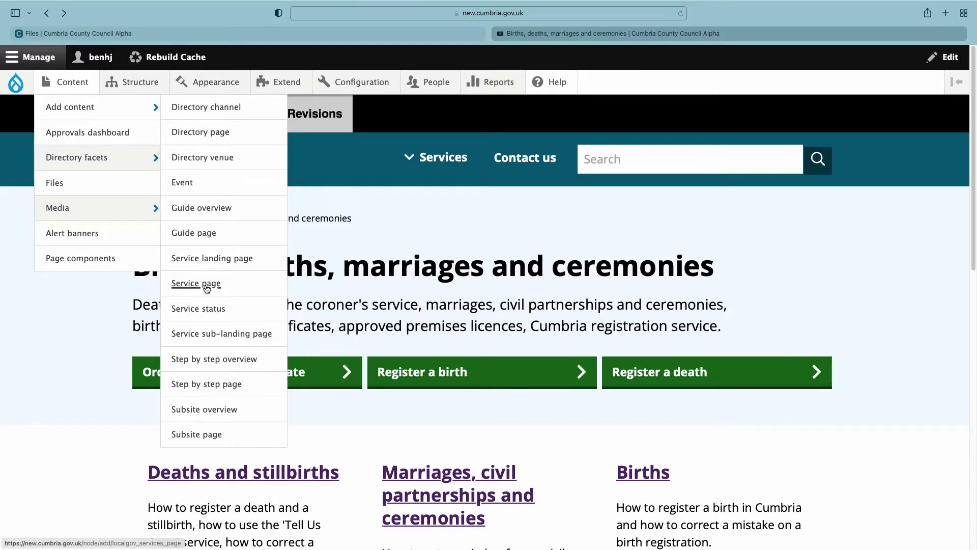
- Create a Service page with Title and Summary 'test', then place the caret in Body
left_click(207, 289)
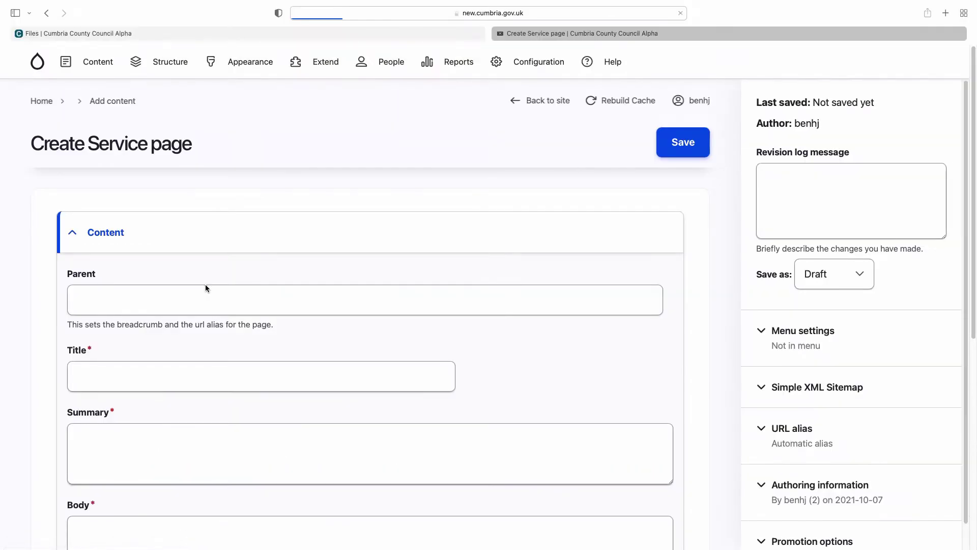
left_click(144, 371)
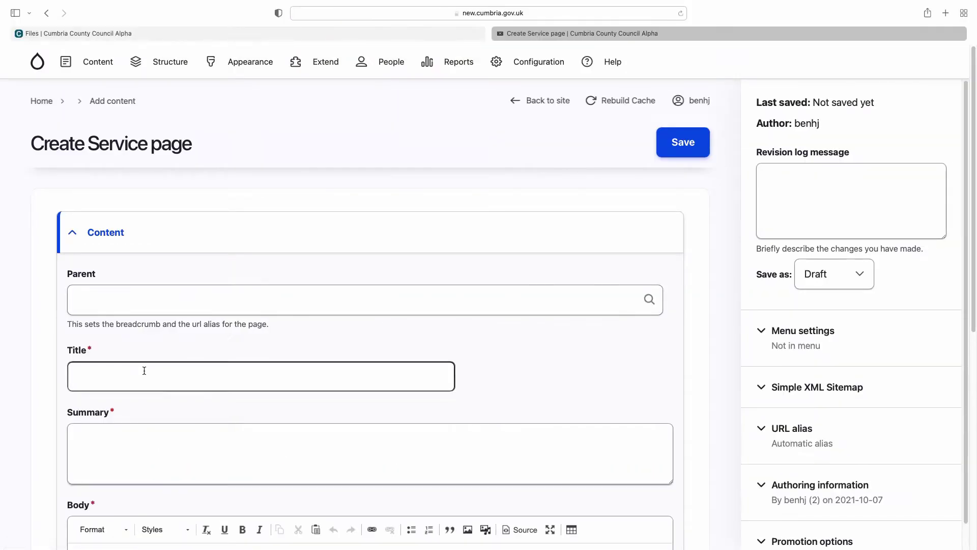
type("test")
key("Tab")
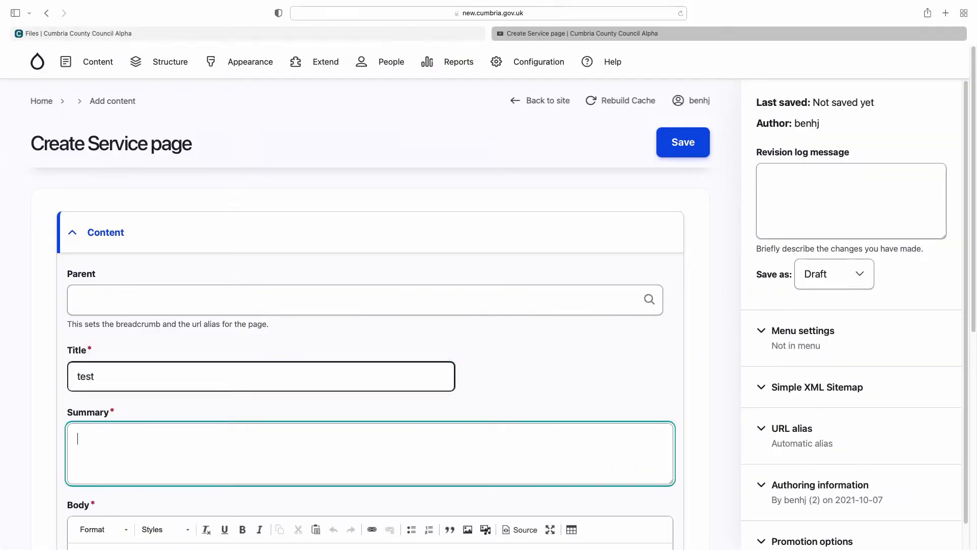
type("test")
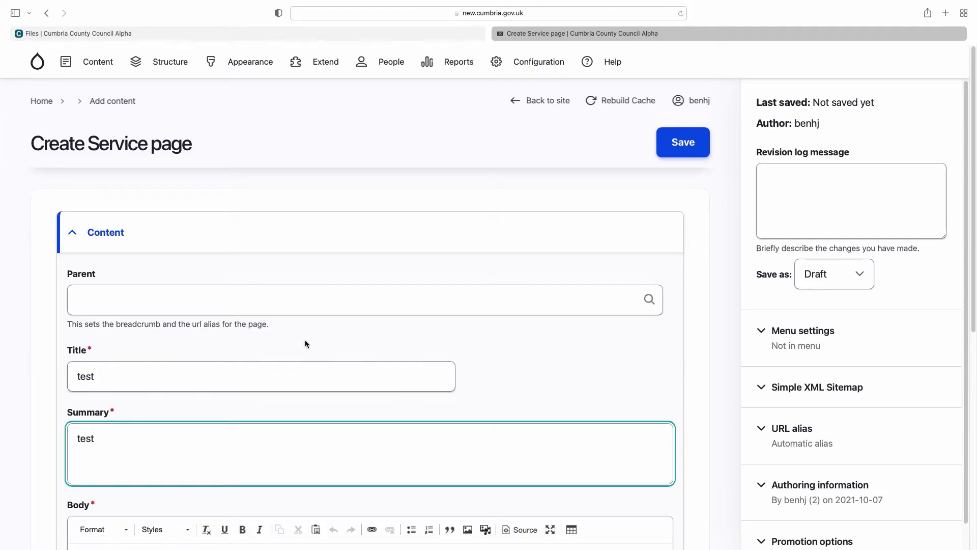
scroll(320, 357, "down", 1)
scroll(321, 363, "down", 5)
left_click(173, 328)
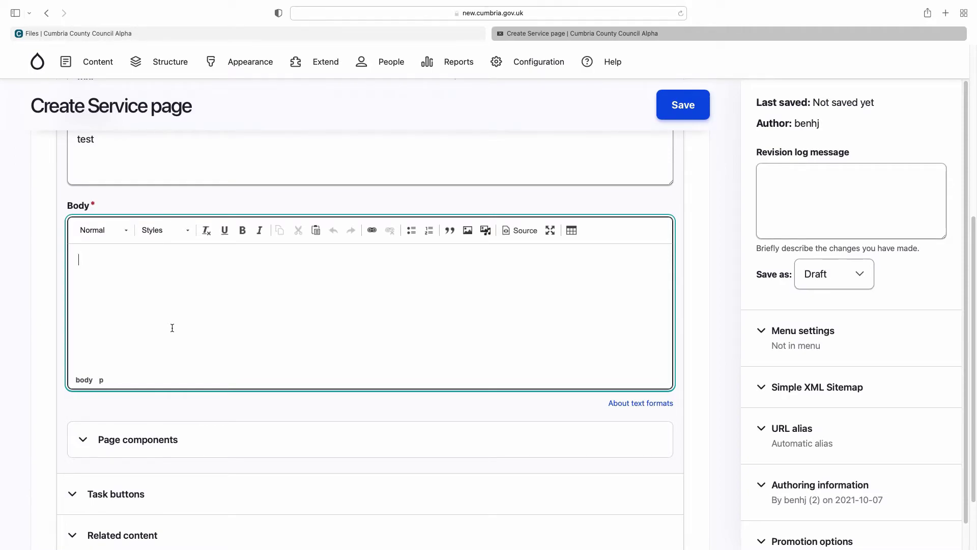
- Type the Body sentence 'Before you apply please download the terms and conditions (PDF,'
type("To")
key("BackSpace")
type("Before you apply")
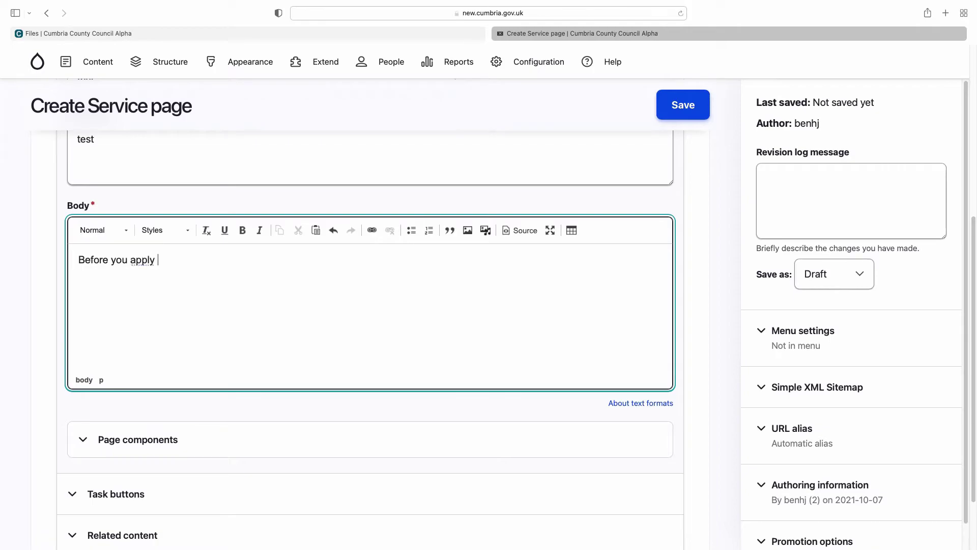
type(" please download the te")
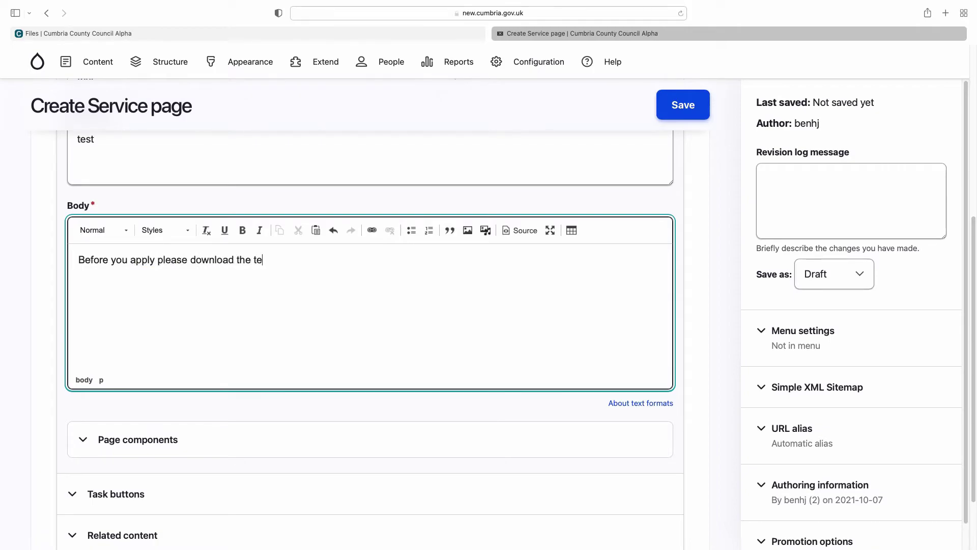
type("rms and conditions (P")
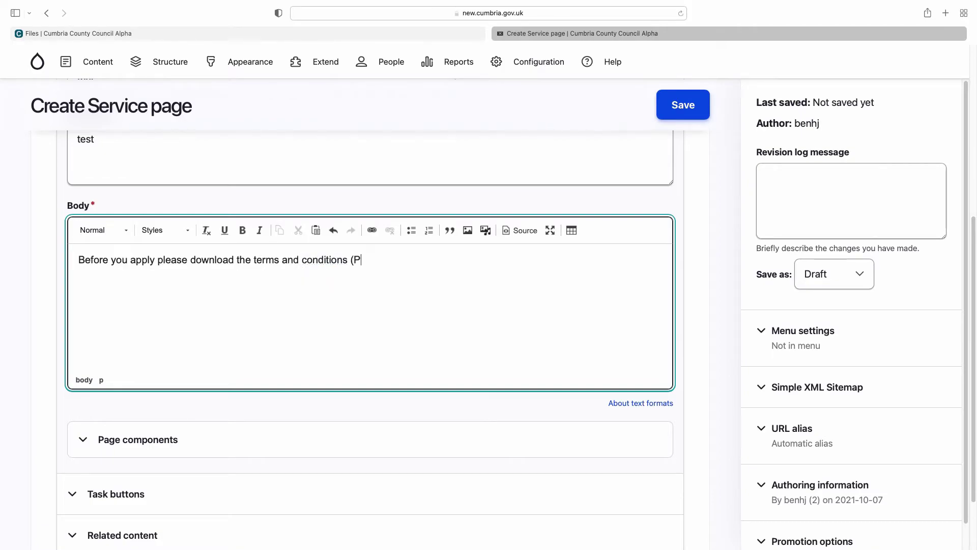
type("DF,")
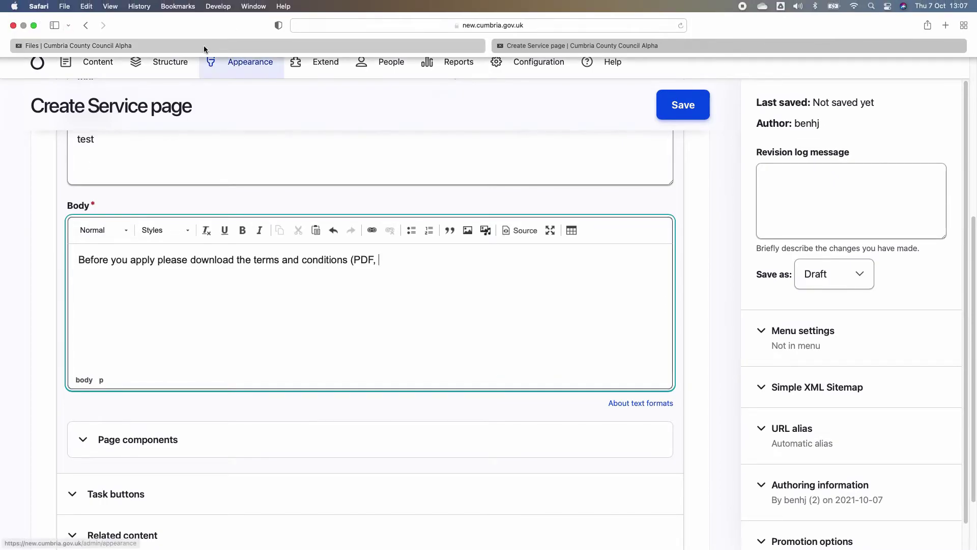
- Check the PDF's size on the Files page and add '161 KB' to the sentence
left_click(203, 45)
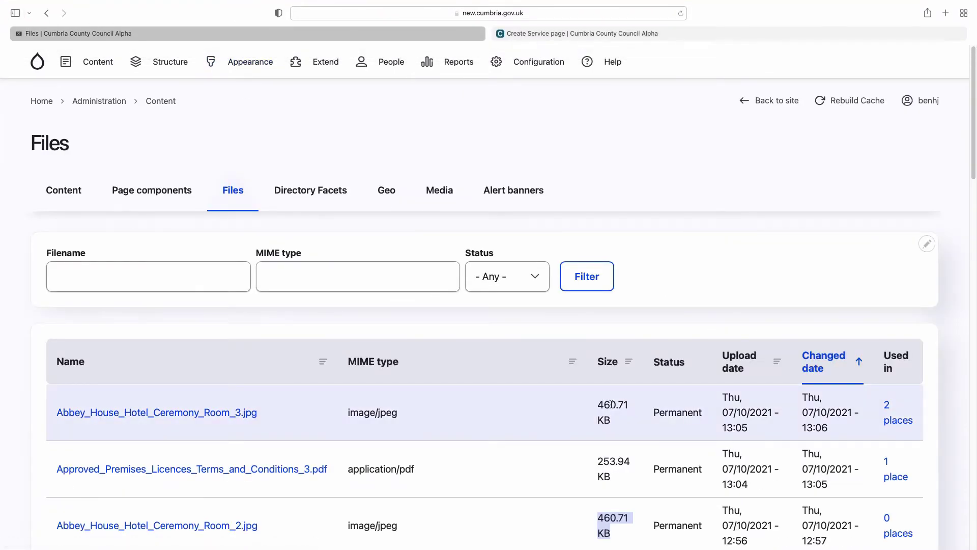
left_click(656, 31)
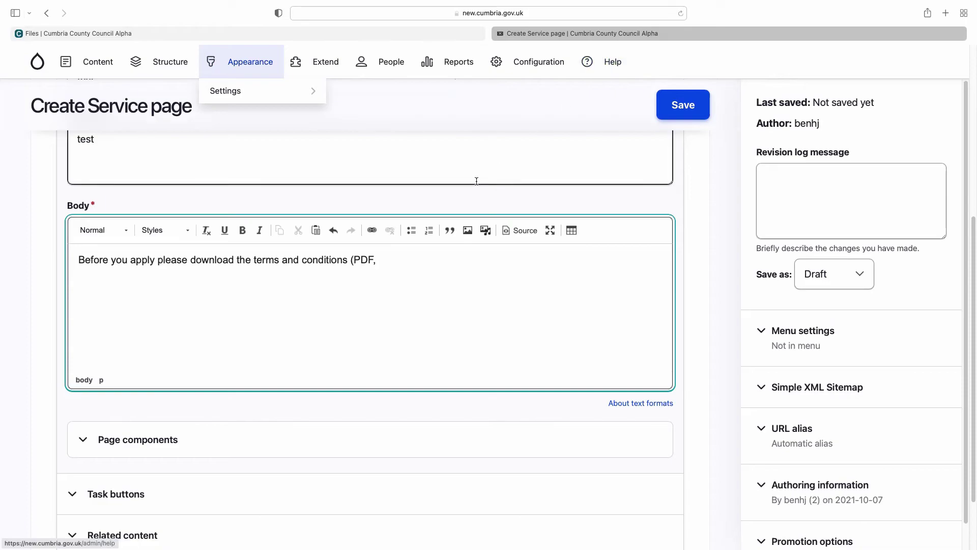
type("161")
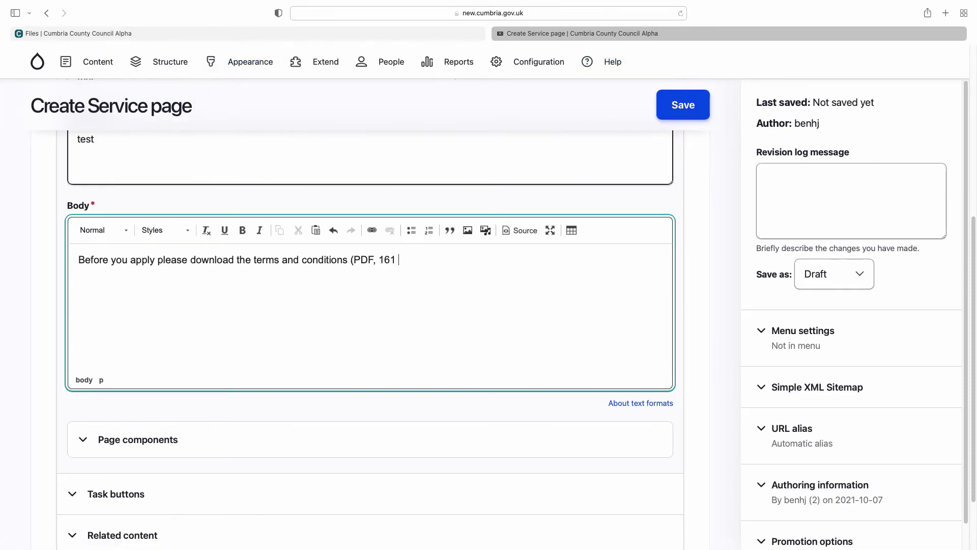
type(" KB")
- Select the phrase 'download the terms and conditions (PDF, 161 KB)' and start a link on it
key("alt+shift+Left")
key("alt+shift+Left")
key("alt+shift+Left")
key("alt+shift+Left")
key("alt+shift+Left")
key("alt+shift+Left")
key("alt+shift+Left")
key("alt+shift+Left")
key("alt+shift+Left")
key("alt+shift+Left")
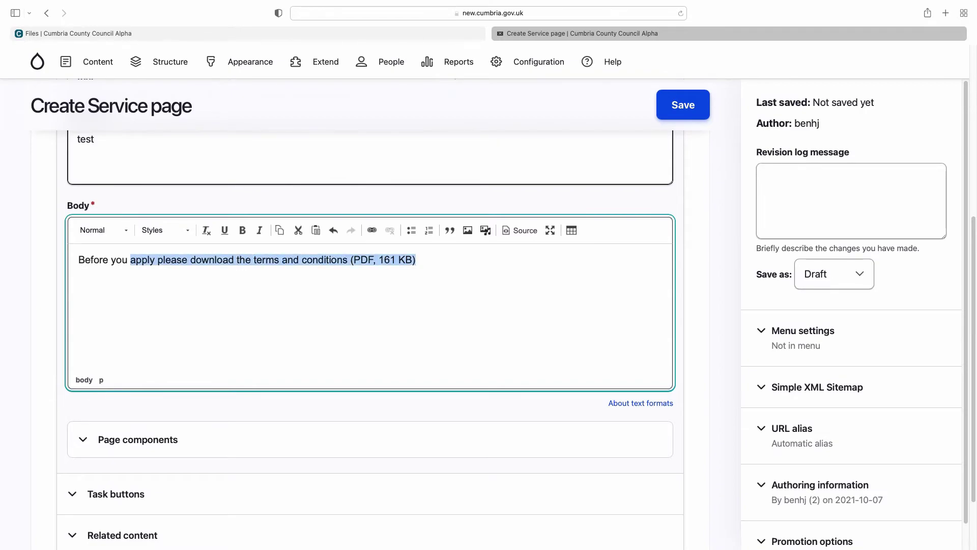
key("alt+shift+Right")
key("alt+shift+Right")
key("alt+shift+Right")
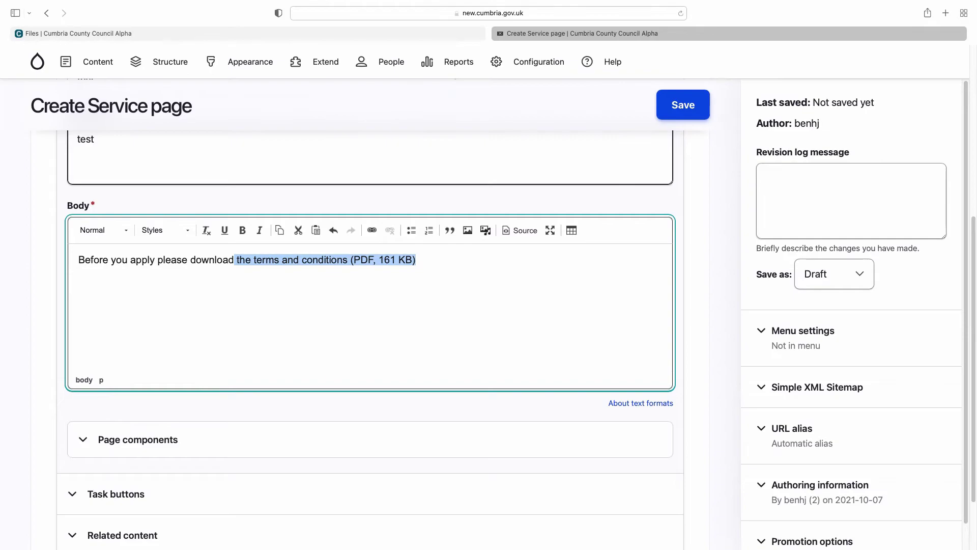
key("alt+shift+Left")
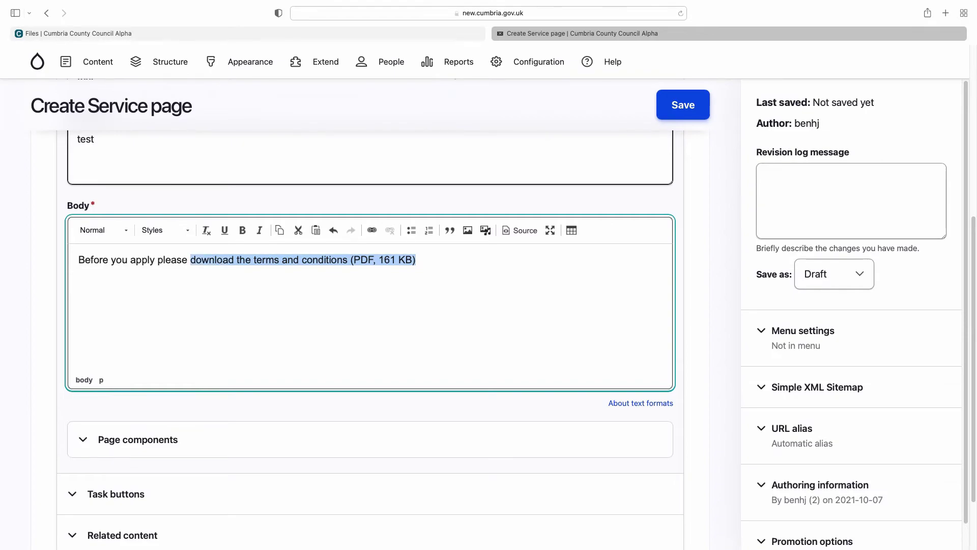
key("super+k")
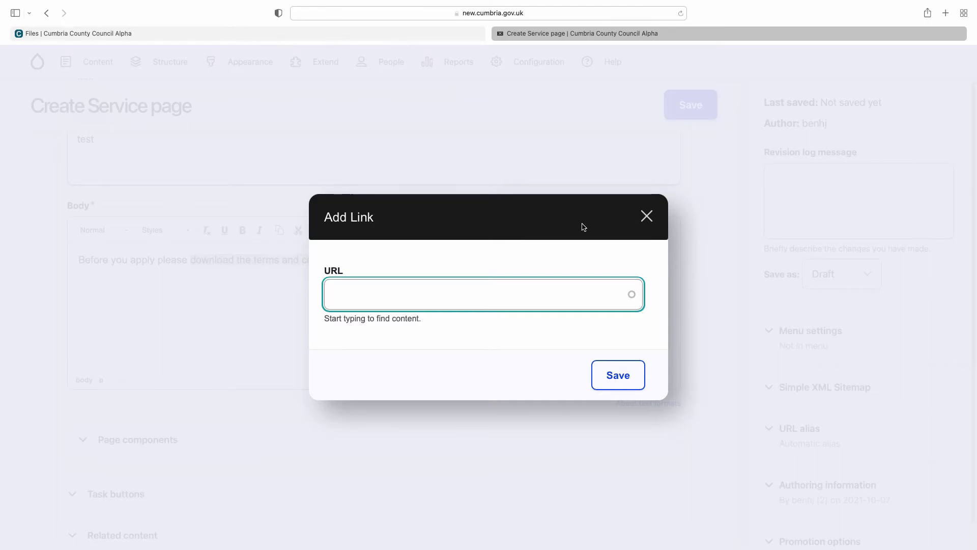
- Link the selected phrase to the Approved_Premises_Licences_Terms_and_Conditions_3.pdf Media - Document item
type("approved")
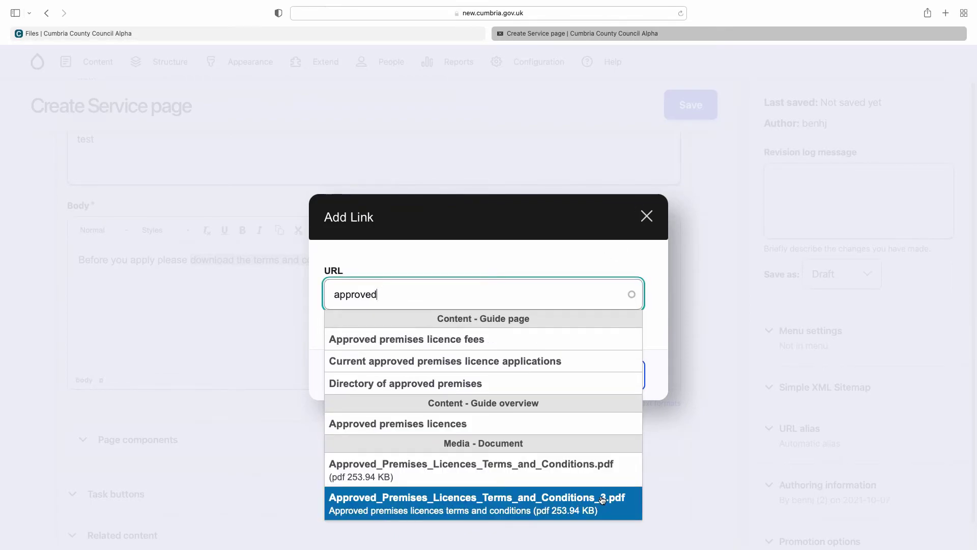
left_click(567, 507)
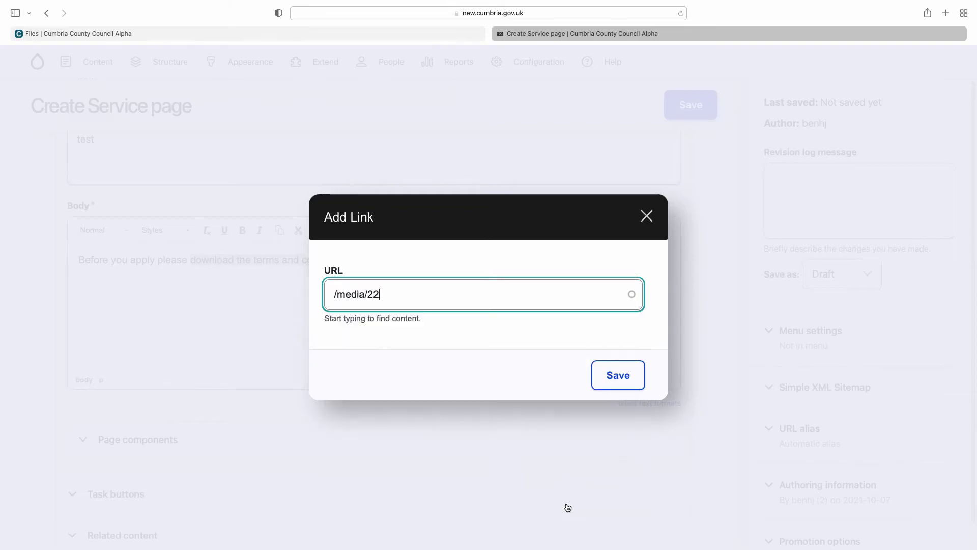
left_click(615, 375)
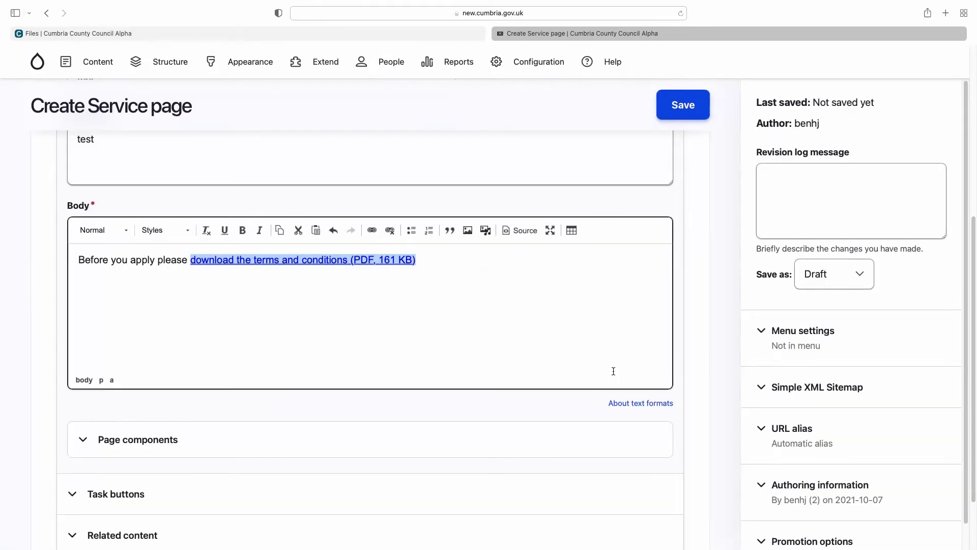
- Save the test Service page and review the linked terms and conditions sentence on the published page
scroll(335, 446, "down", 2)
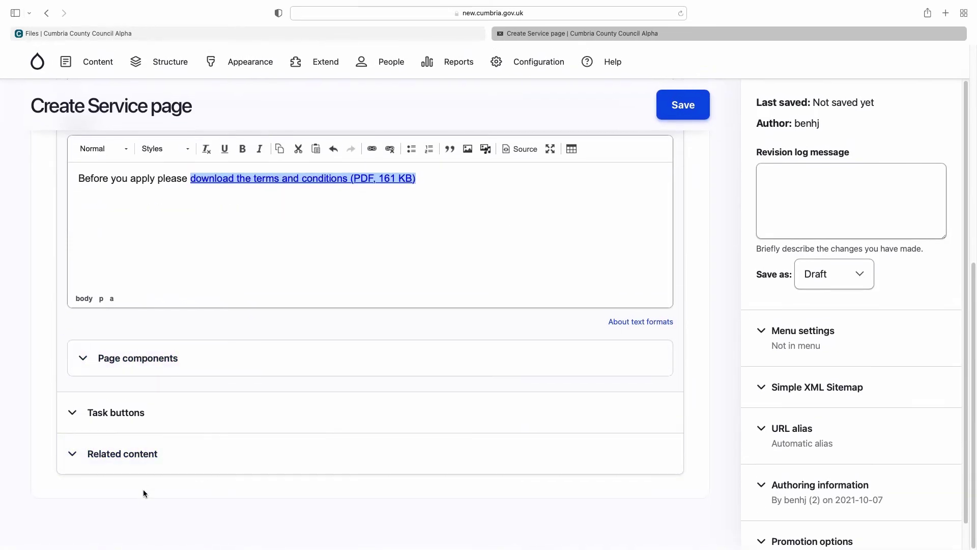
left_click(683, 104)
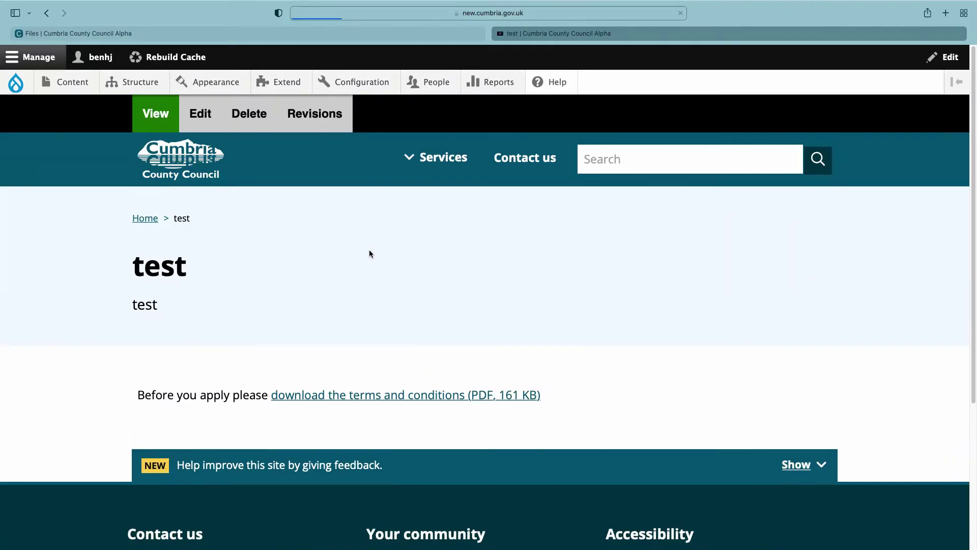
scroll(331, 300, "down", 1)
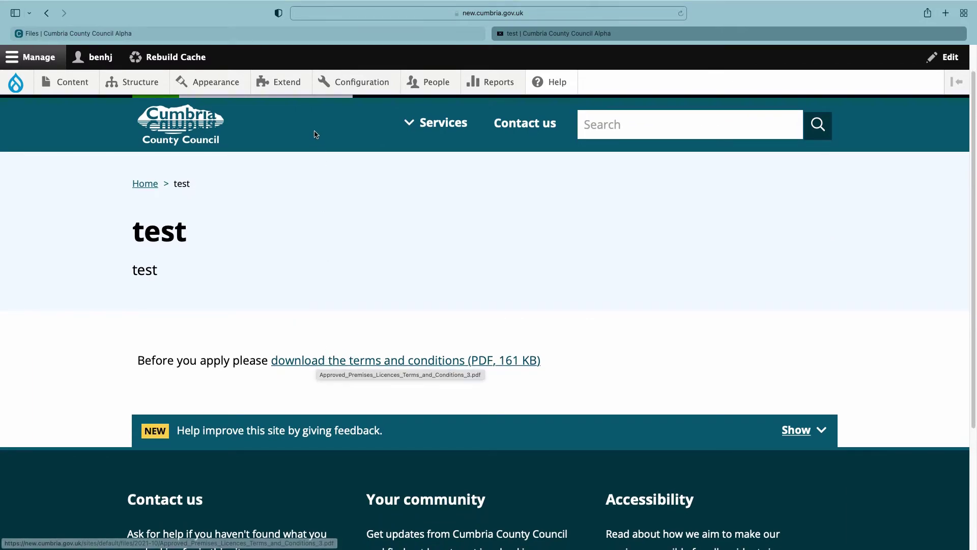
scroll(301, 195, "up", 1)
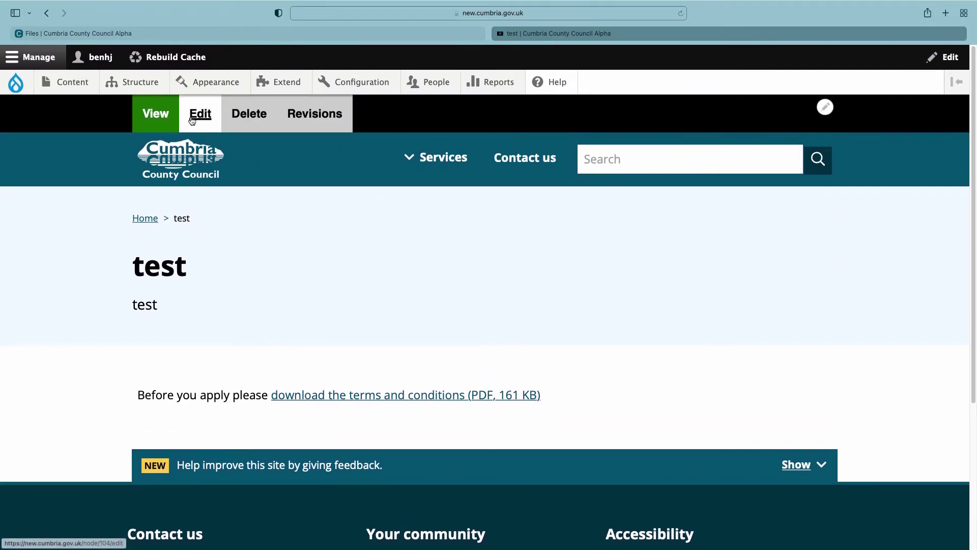
- Edit the test page and add an empty paragraph after the linked Body sentence
left_click(202, 121)
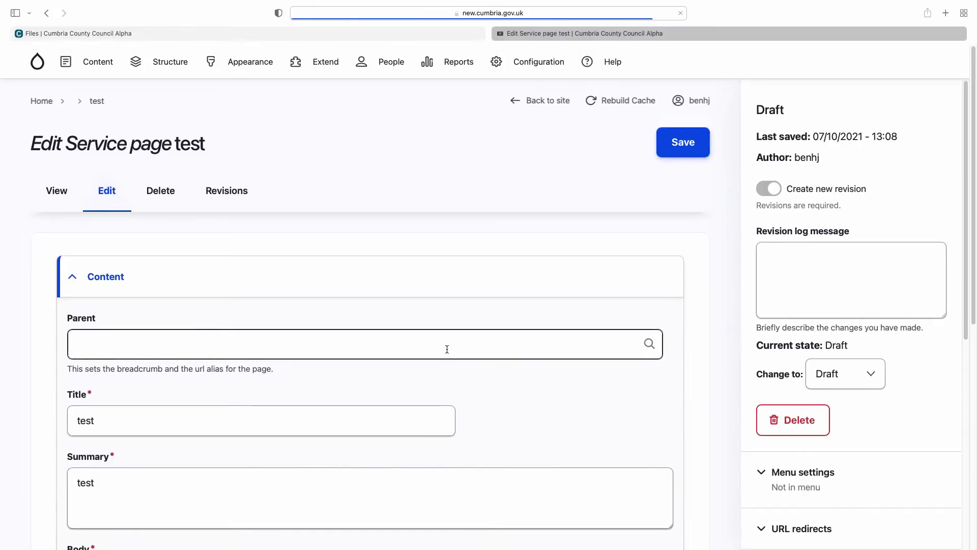
scroll(447, 348, "down", 8)
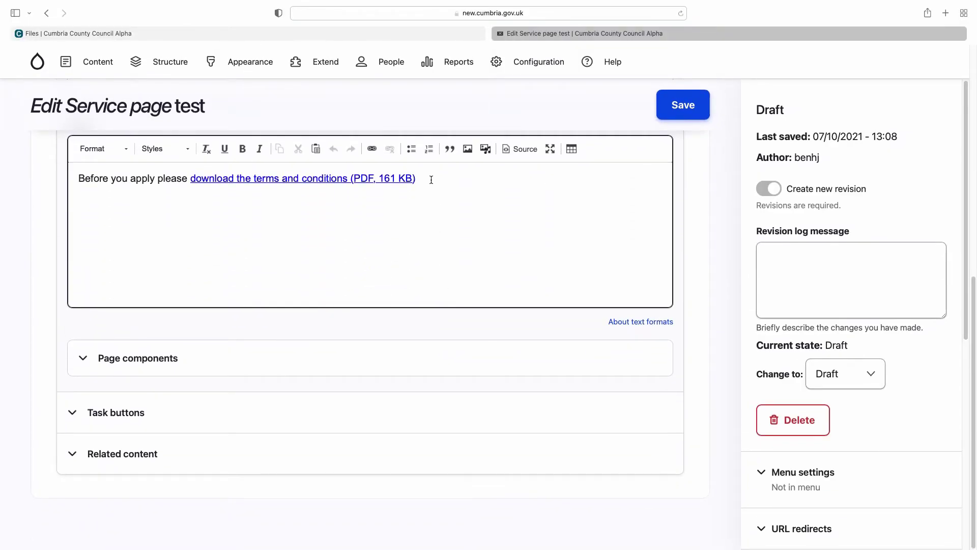
left_click(428, 179)
key("Return")
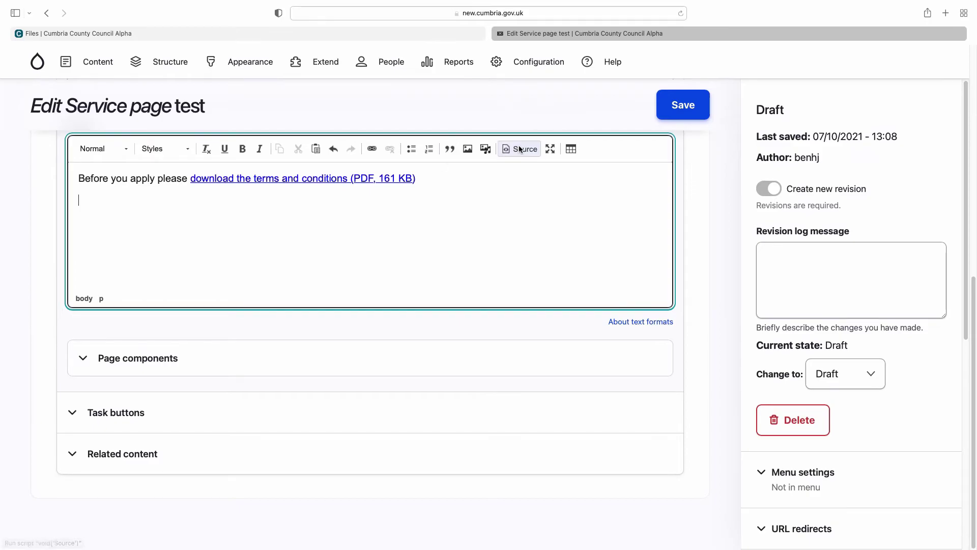
left_click(486, 149)
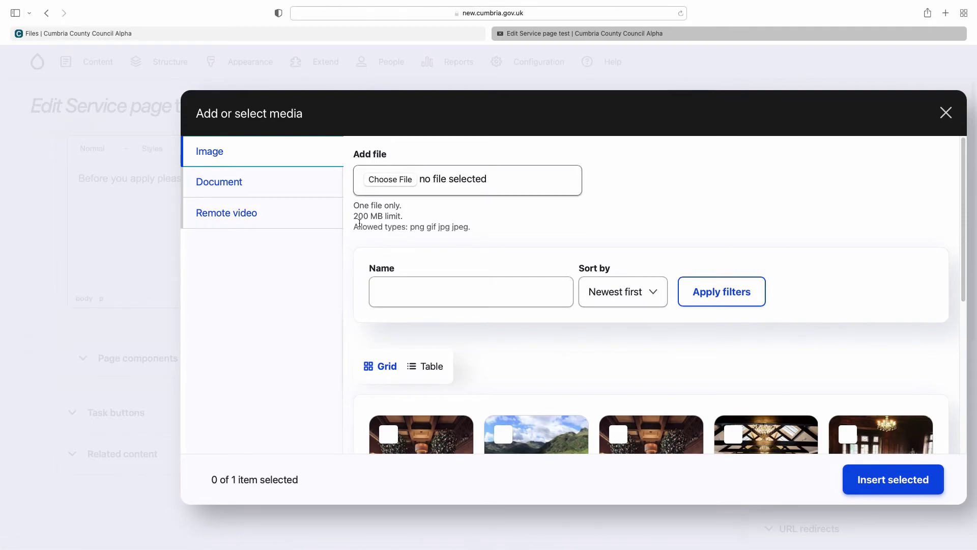
scroll(329, 390, "down", 3)
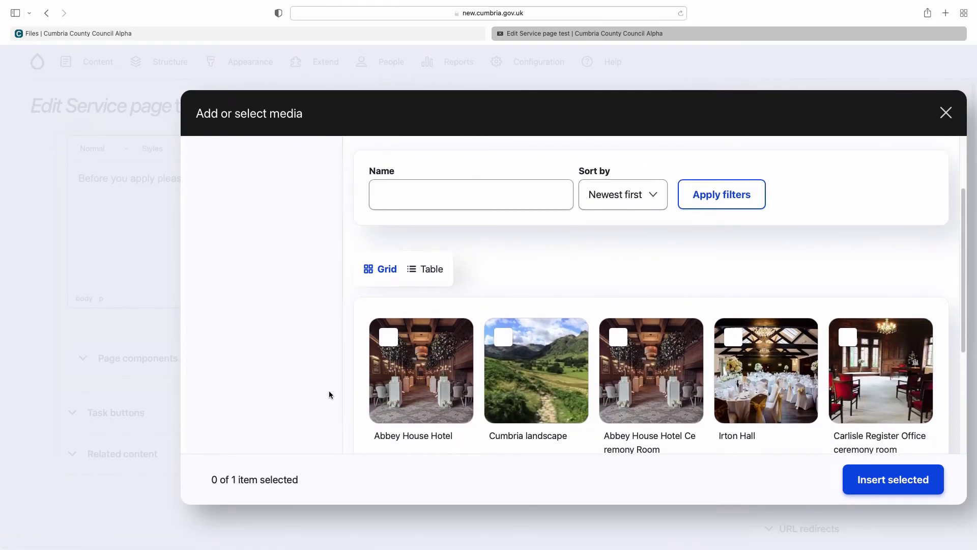
left_click(389, 337)
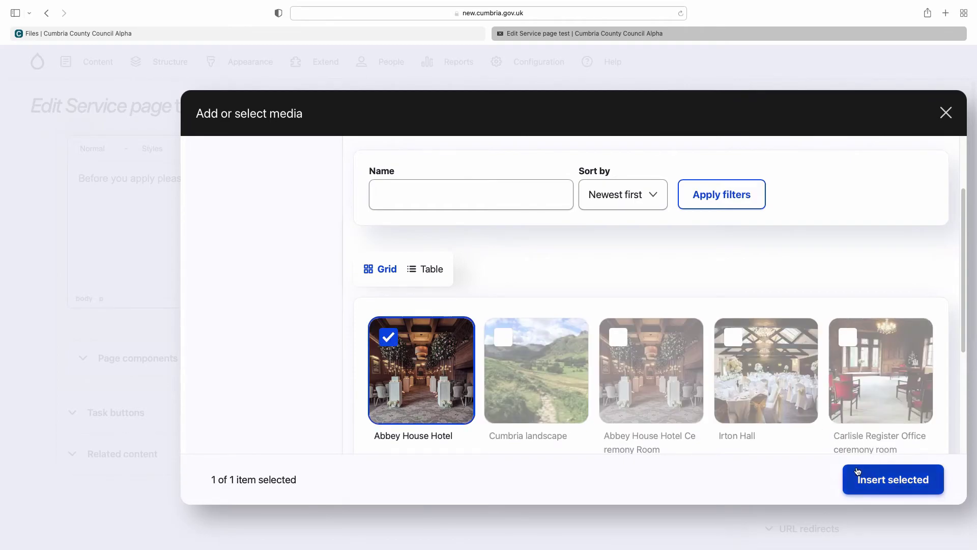
left_click(386, 338)
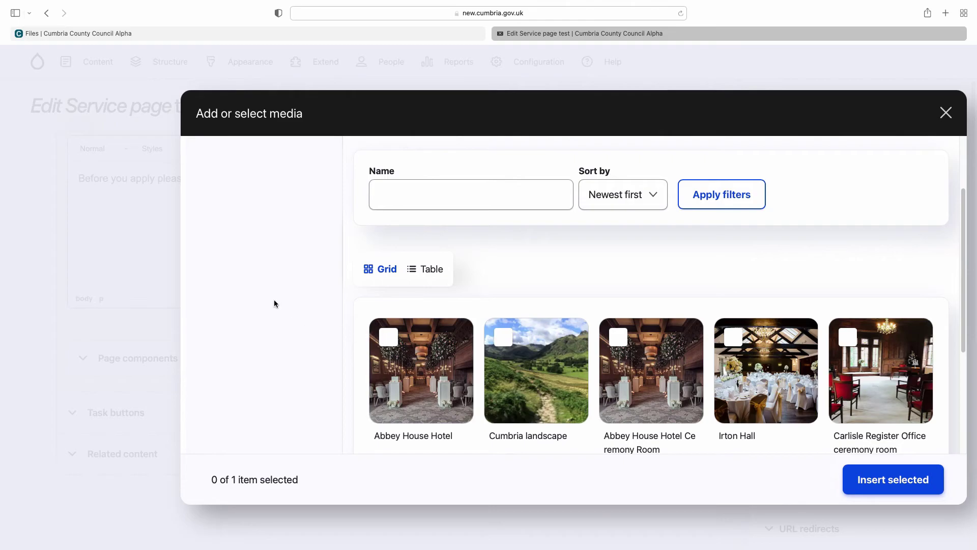
left_click(227, 219)
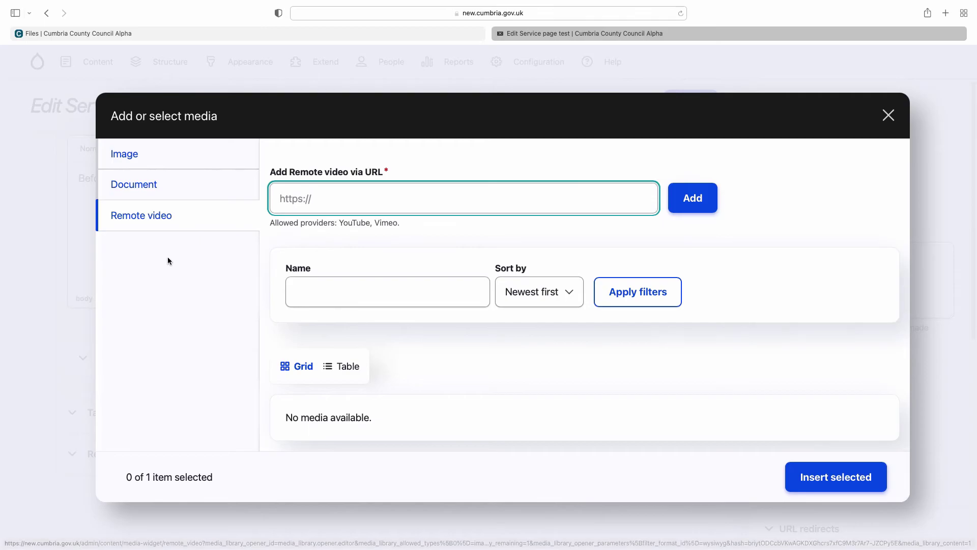
left_click(134, 187)
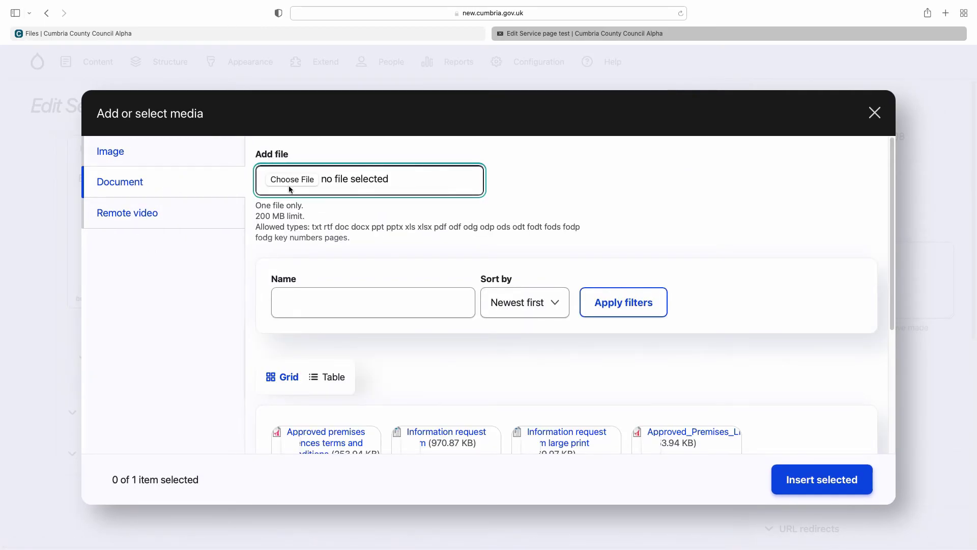
scroll(183, 375, "down", 3)
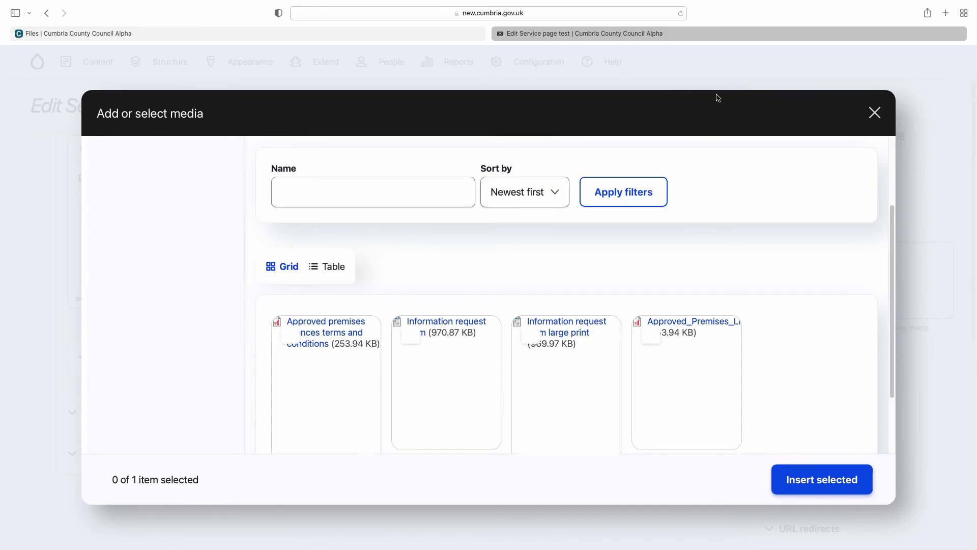
left_click(874, 113)
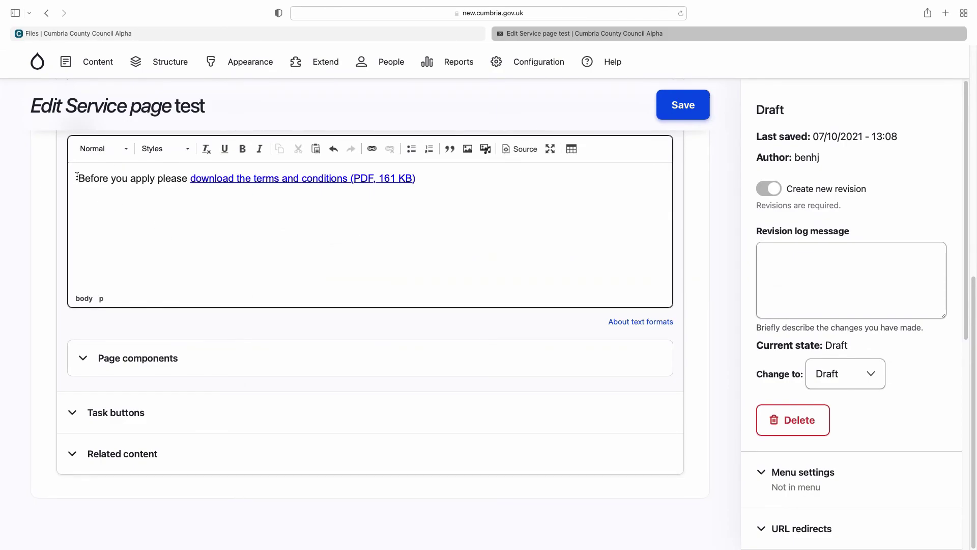
left_click_drag(79, 180, 102, 182)
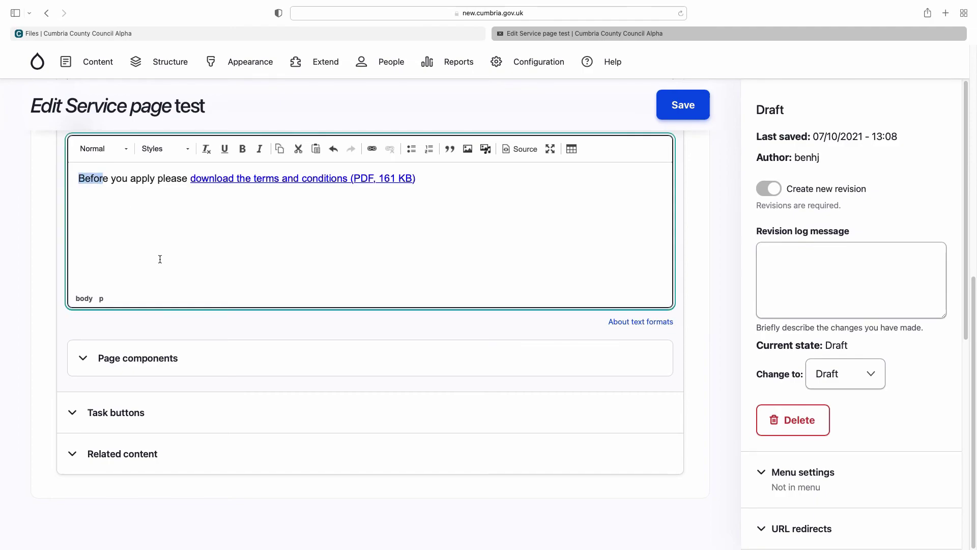
scroll(157, 258, "up", 2)
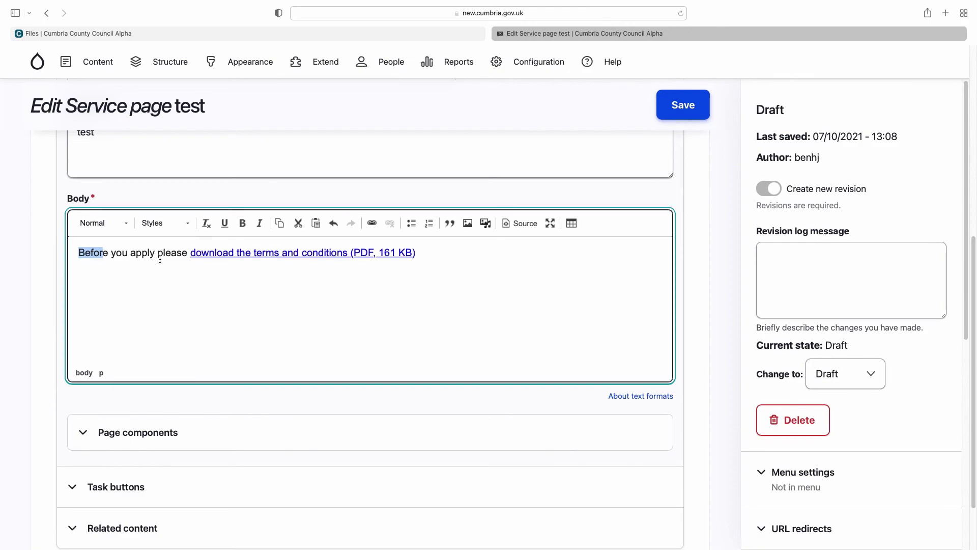
left_click(103, 281)
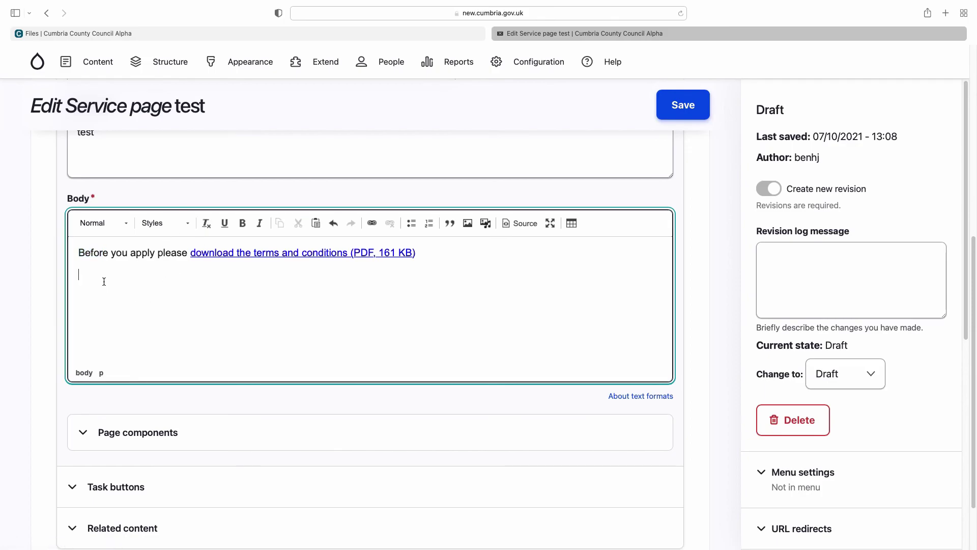